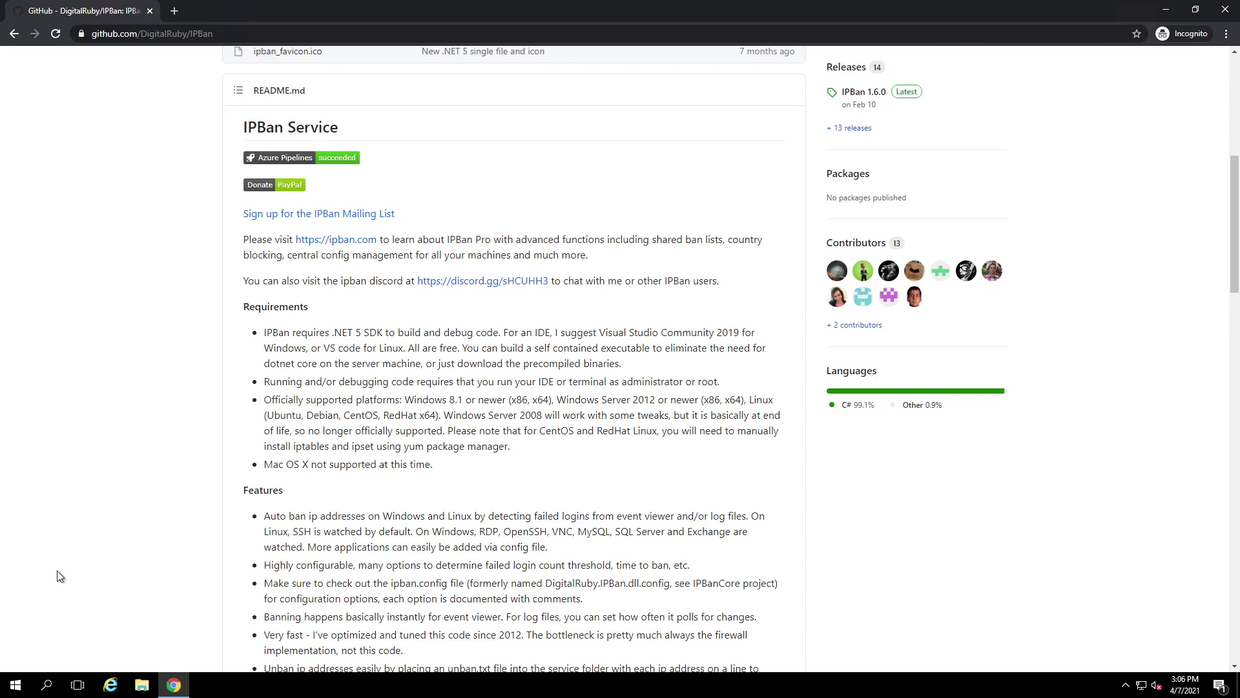
# Step: Find and open Windows Firewall with Advanced Security in a maximized window
pyautogui.click(14, 686)
pyautogui.write('firew')
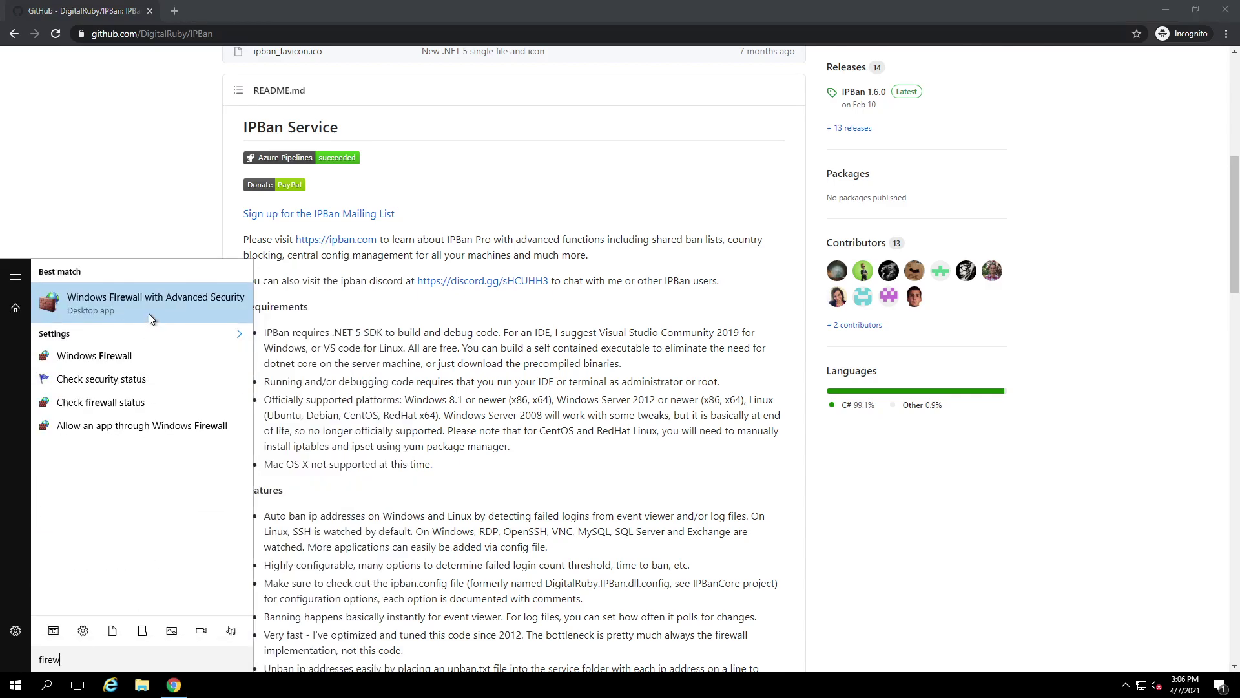
pyautogui.click(153, 308)
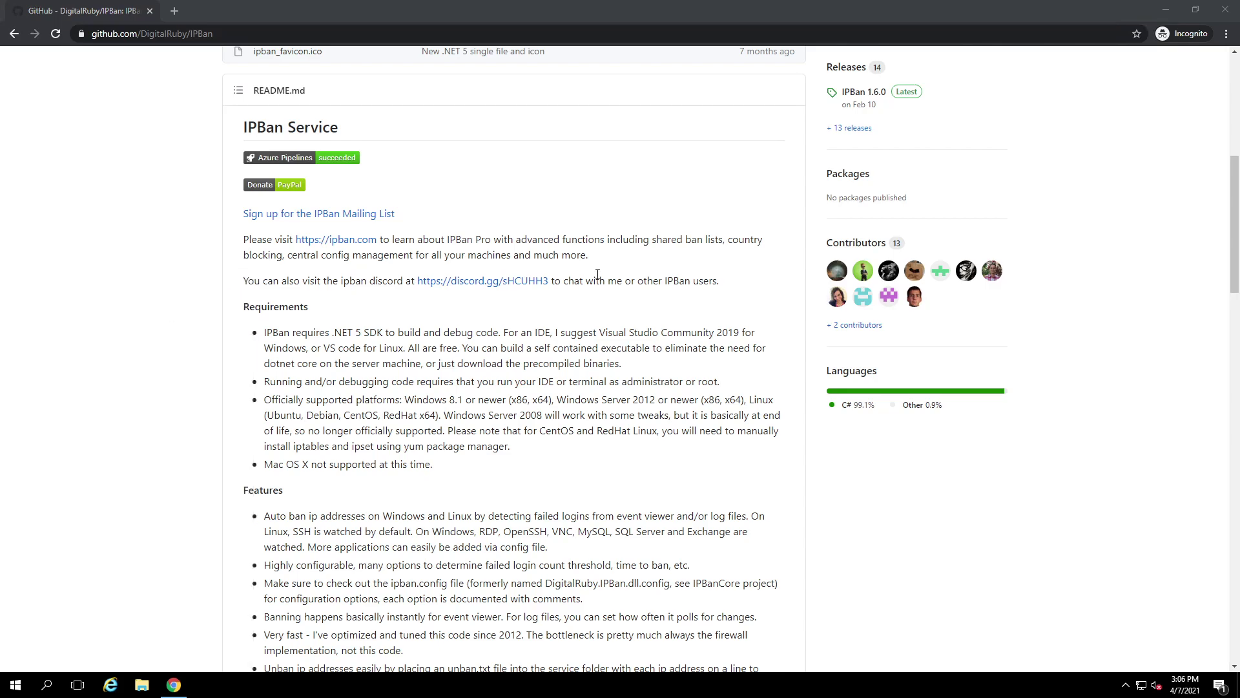
pyautogui.click(661, 22)
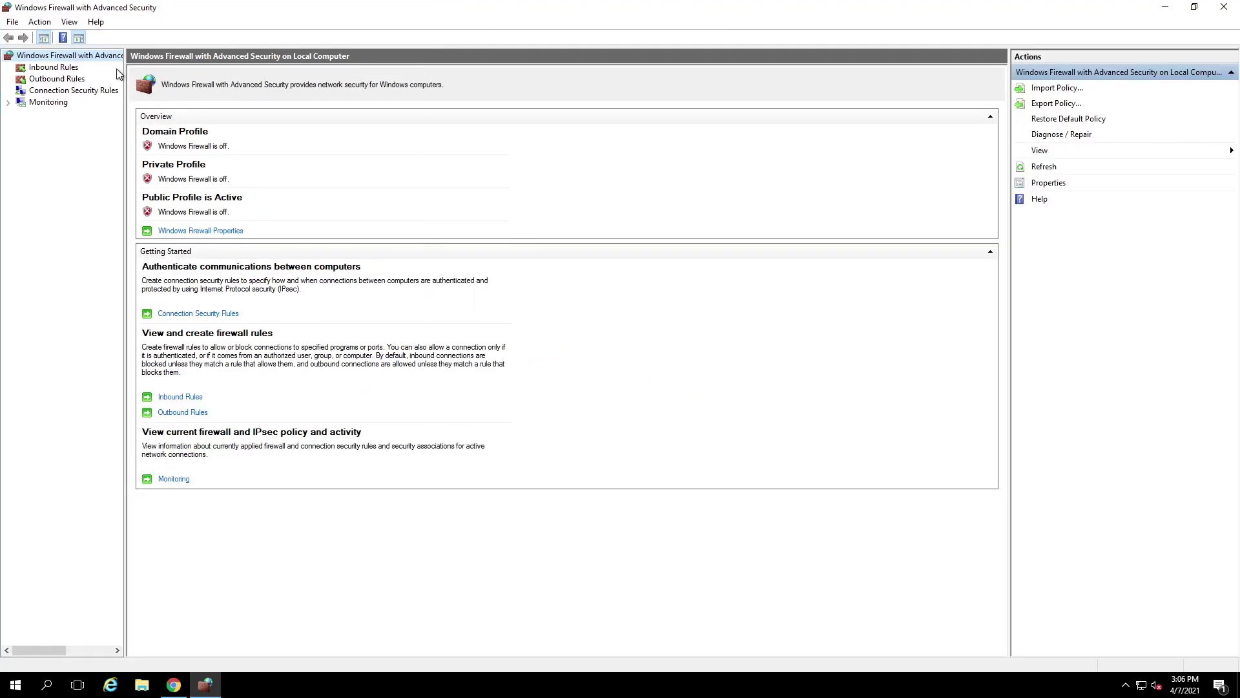
# Step: Start a new inbound firewall rule and choose Port as its rule type
pyautogui.click(46, 68)
pyautogui.rightClick(45, 68)
pyautogui.click(71, 74)
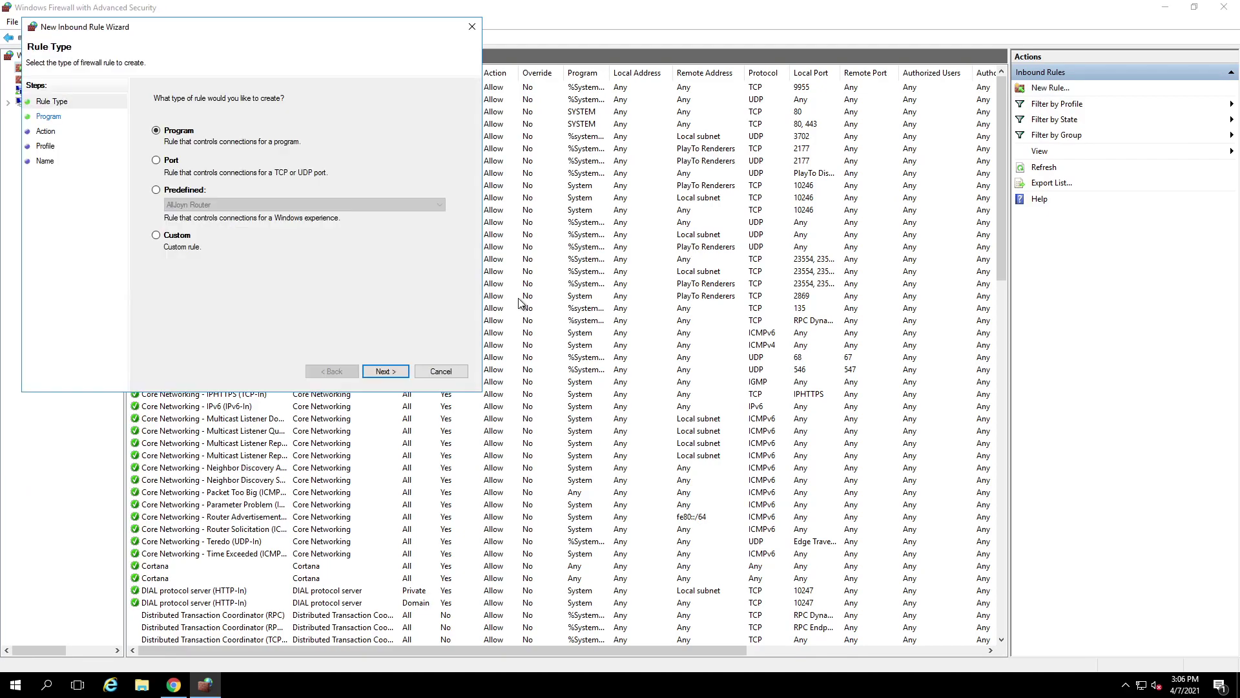
pyautogui.click(169, 161)
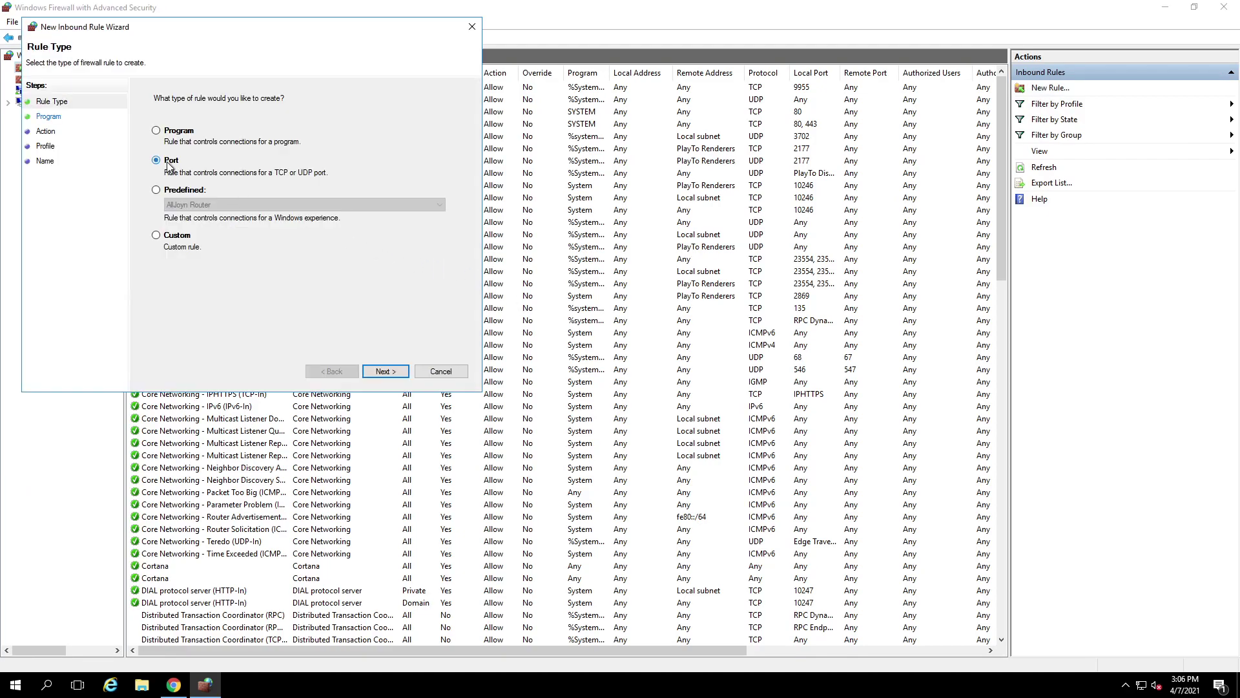
pyautogui.click(386, 371)
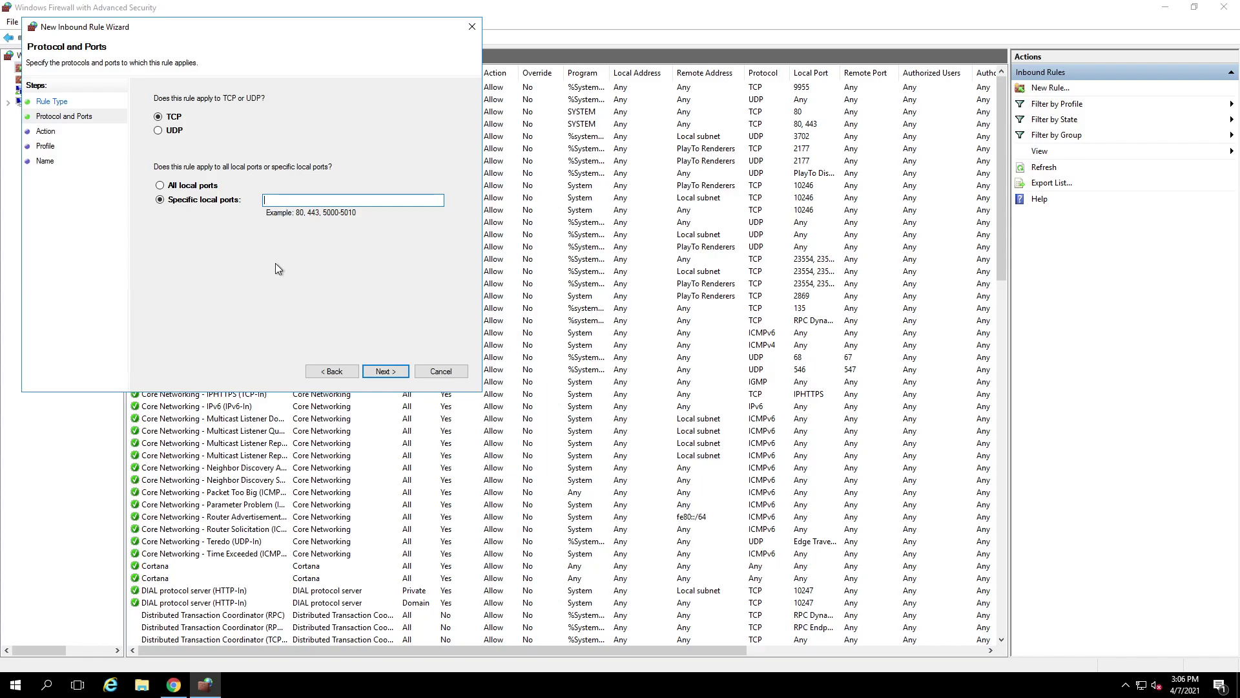
# Step: Apply the inbound rule to TCP on the specific local port 45931
pyautogui.write('45931')
pyautogui.hotkey('ctrl', 'a')
pyautogui.press('BackSpace')
pyautogui.write('3389')
pyautogui.hotkey('ctrl', 'a')
pyautogui.press('BackSpace')
pyautogui.write('34931')
pyautogui.hotkey('ctrl', 'a')
pyautogui.write('45931')
pyautogui.click(383, 372)
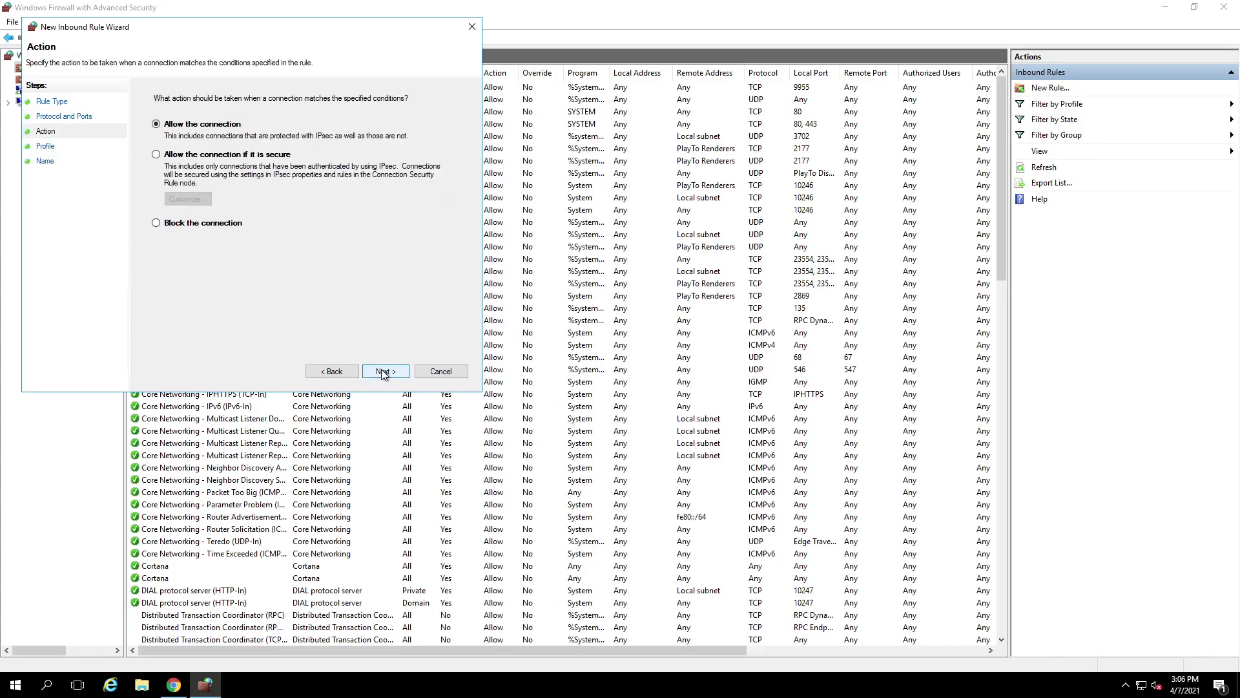
# Step: Allow the connection on the default profiles, name the rule RDP-Allow and finish creating it
pyautogui.click(383, 372)
pyautogui.click(384, 374)
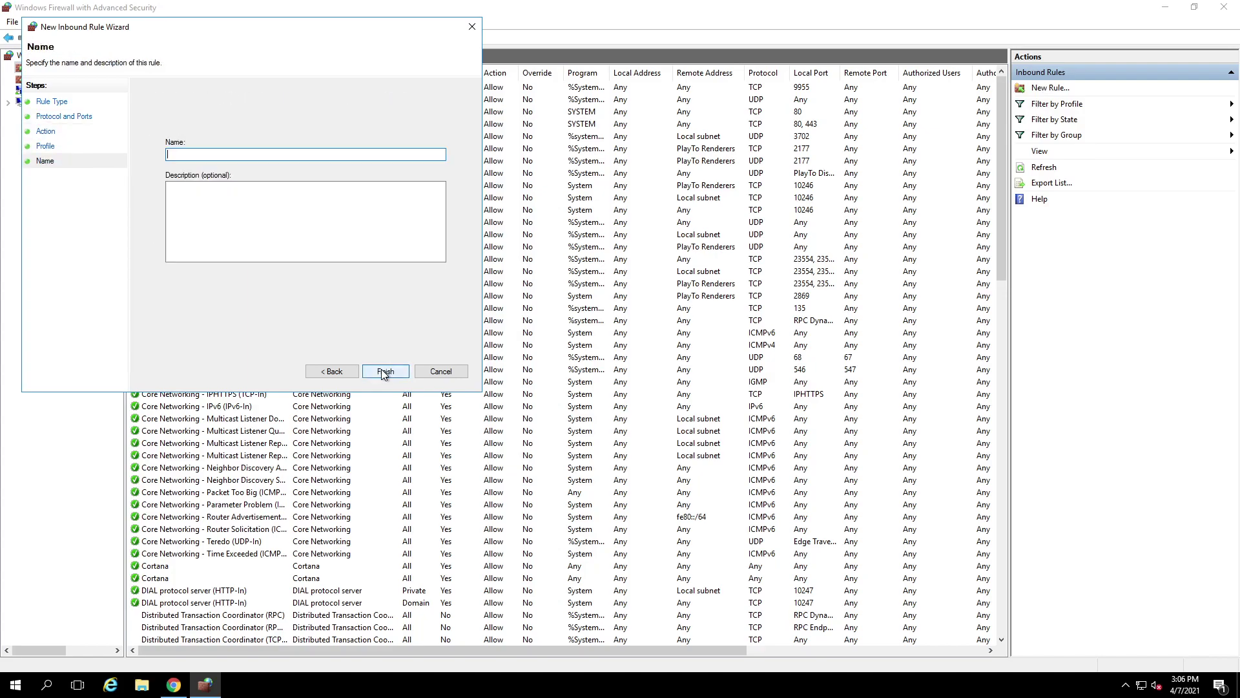
pyautogui.write('RDP-Allow')
pyautogui.click(406, 372)
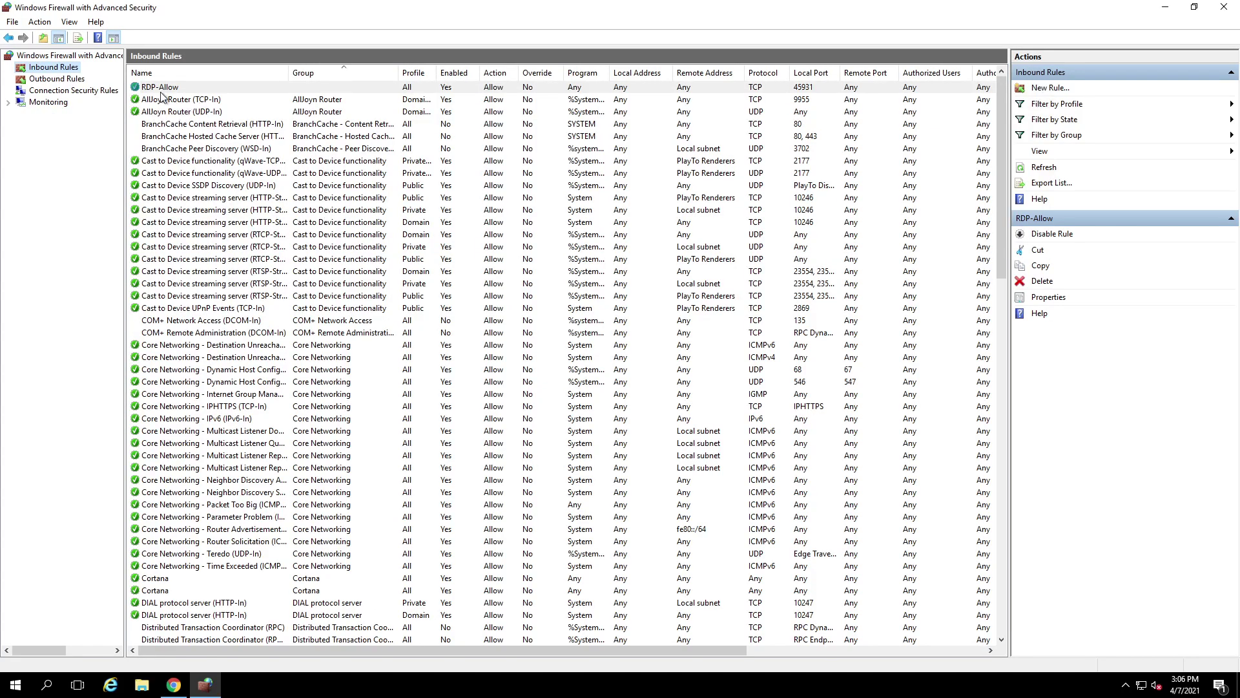
# Step: Set the firewall state to On (recommended) for the domain, private and public profiles, then close the firewall console
pyautogui.click(75, 57)
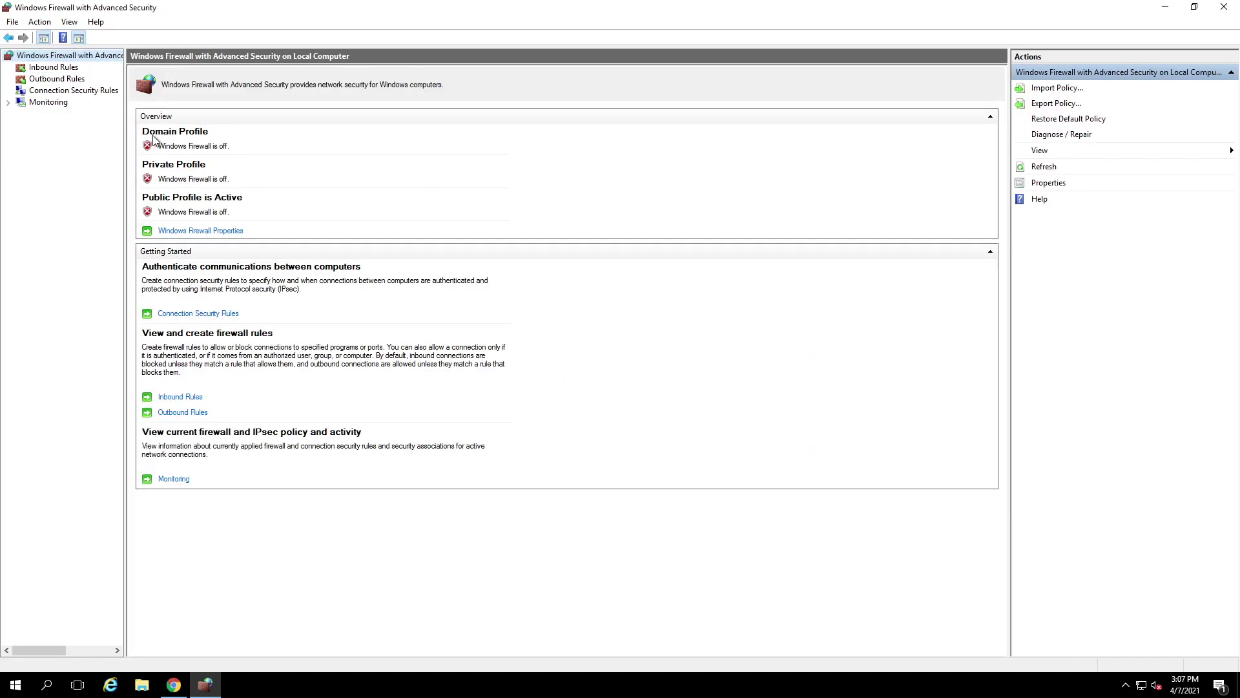
pyautogui.click(203, 234)
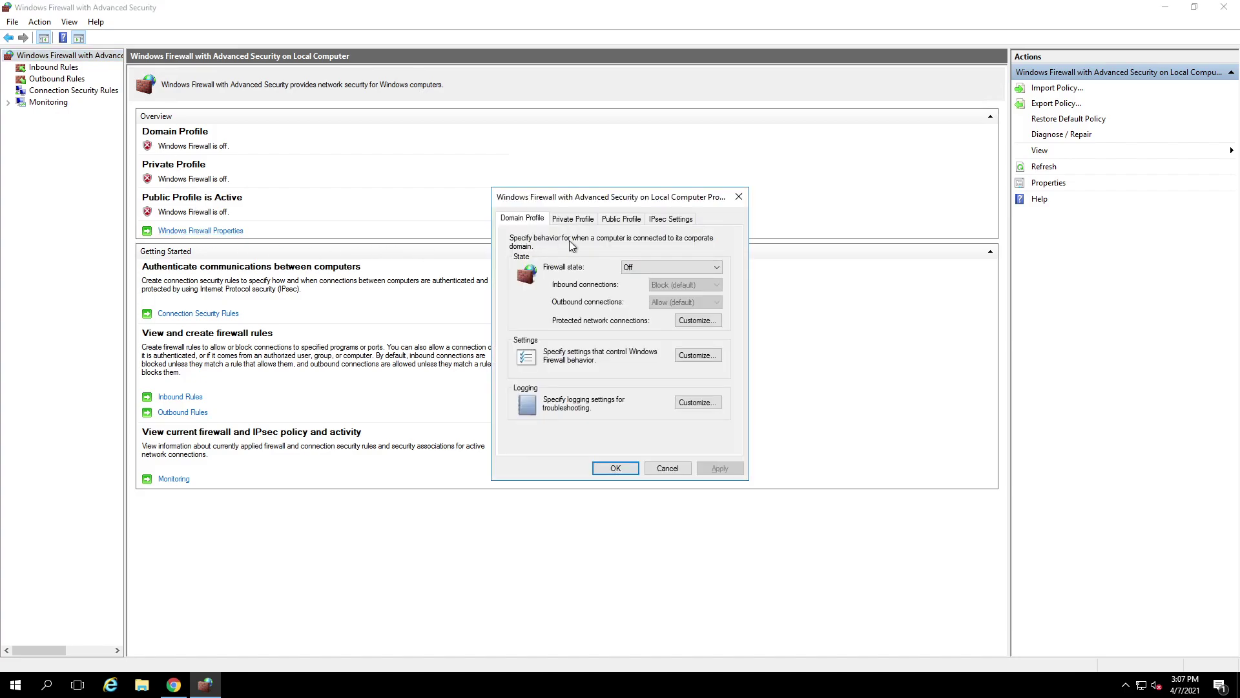
pyautogui.click(711, 267)
pyautogui.click(665, 279)
pyautogui.click(573, 218)
pyautogui.click(710, 266)
pyautogui.click(665, 279)
pyautogui.click(615, 220)
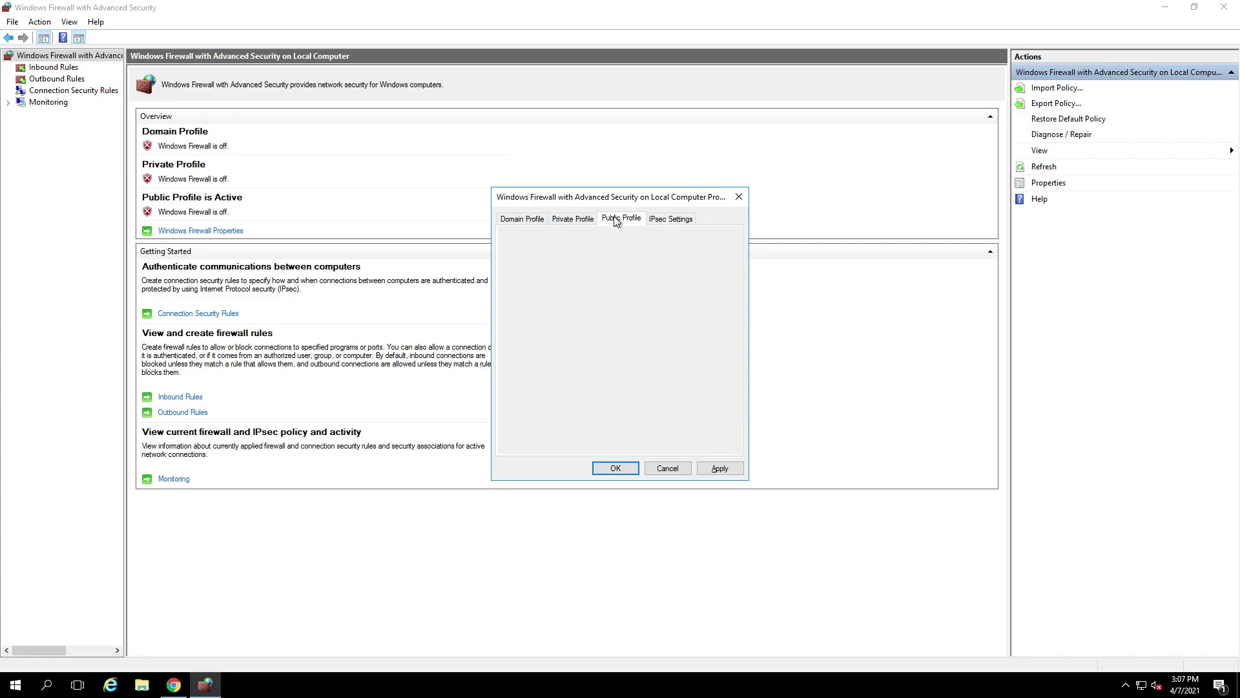
pyautogui.click(645, 266)
pyautogui.click(665, 279)
pyautogui.click(522, 219)
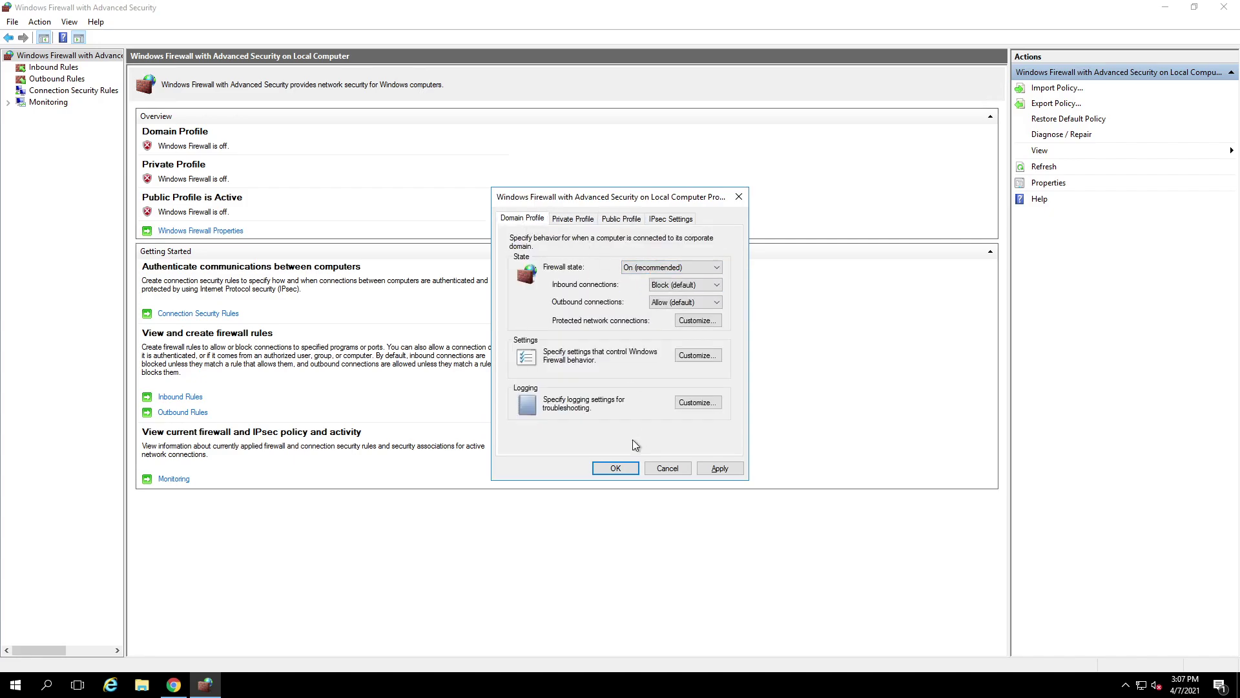
pyautogui.click(620, 467)
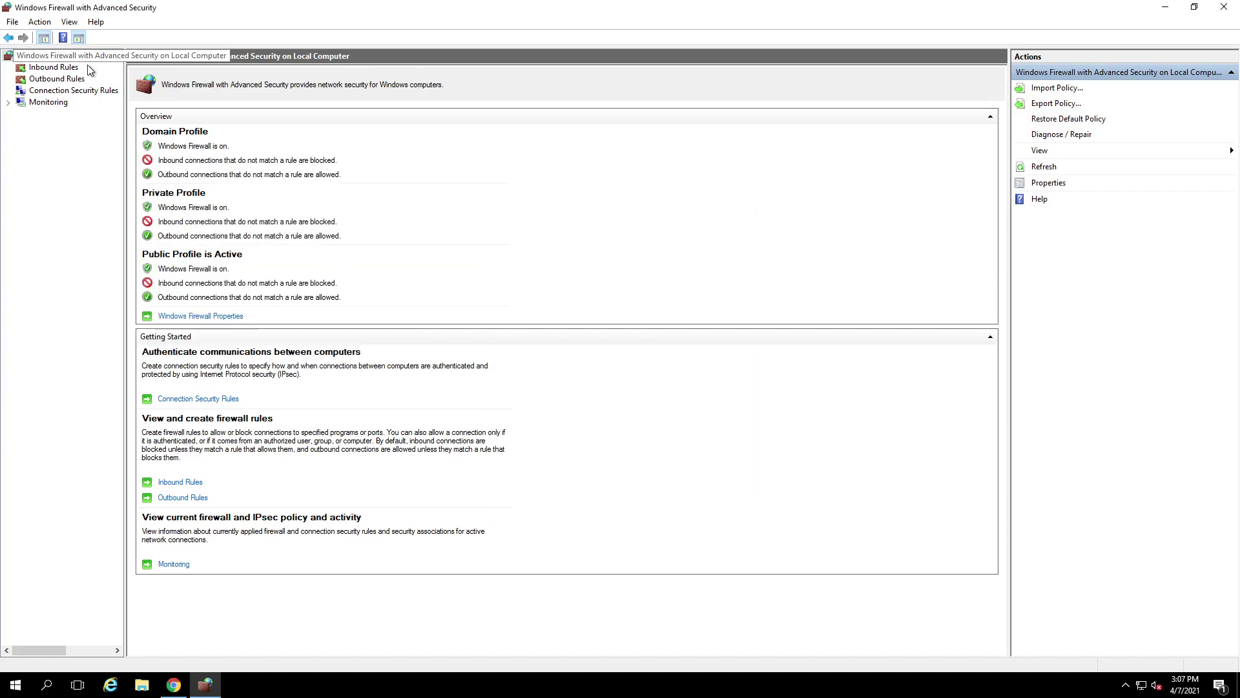
pyautogui.click(1224, 6)
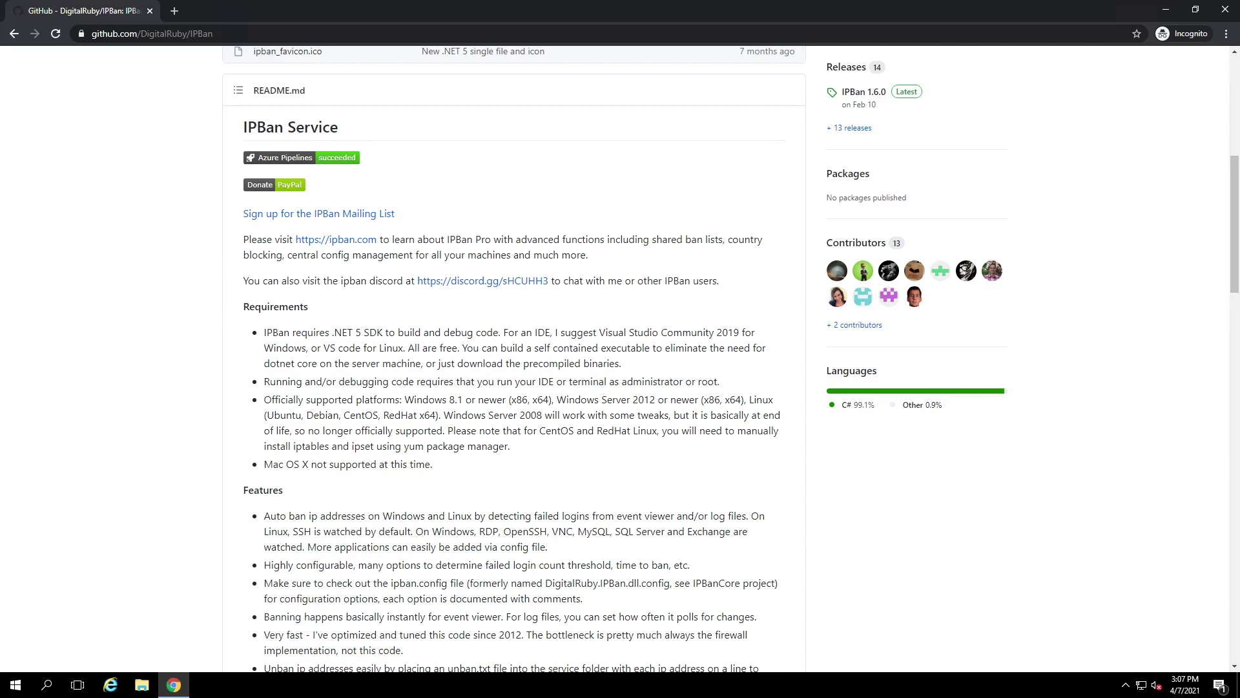
# Step: Find and open Local Security Policy in a maximized window
pyautogui.click(14, 686)
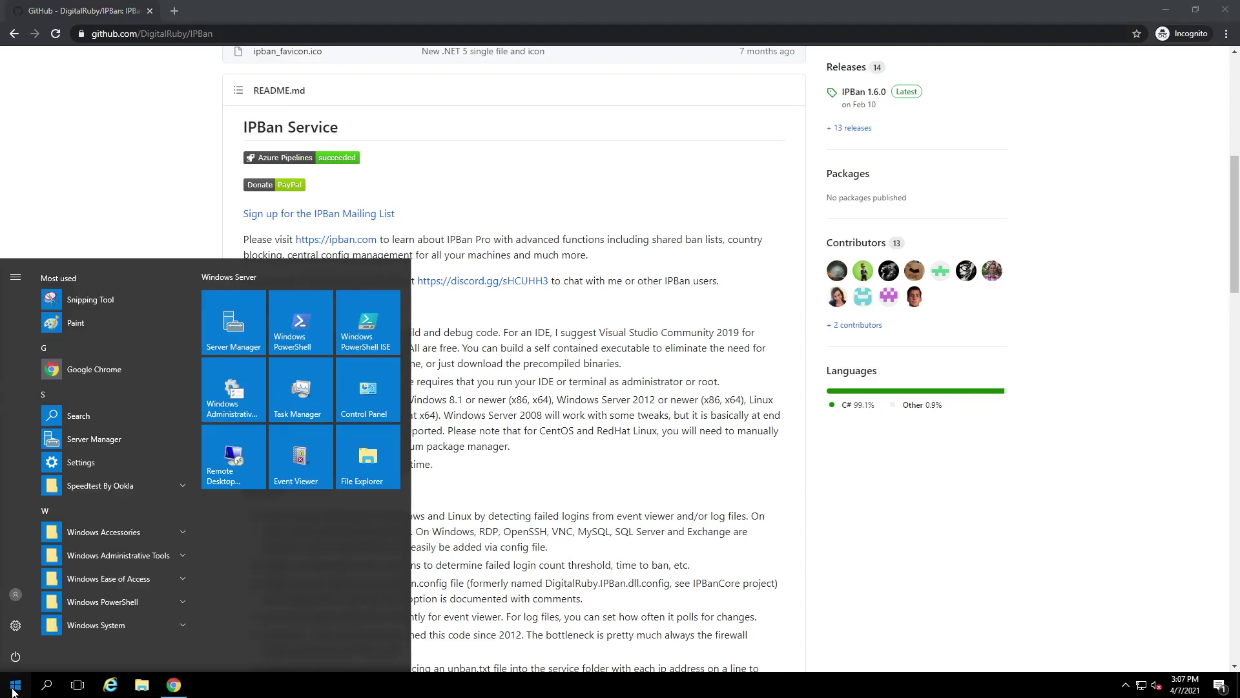
pyautogui.write('local s')
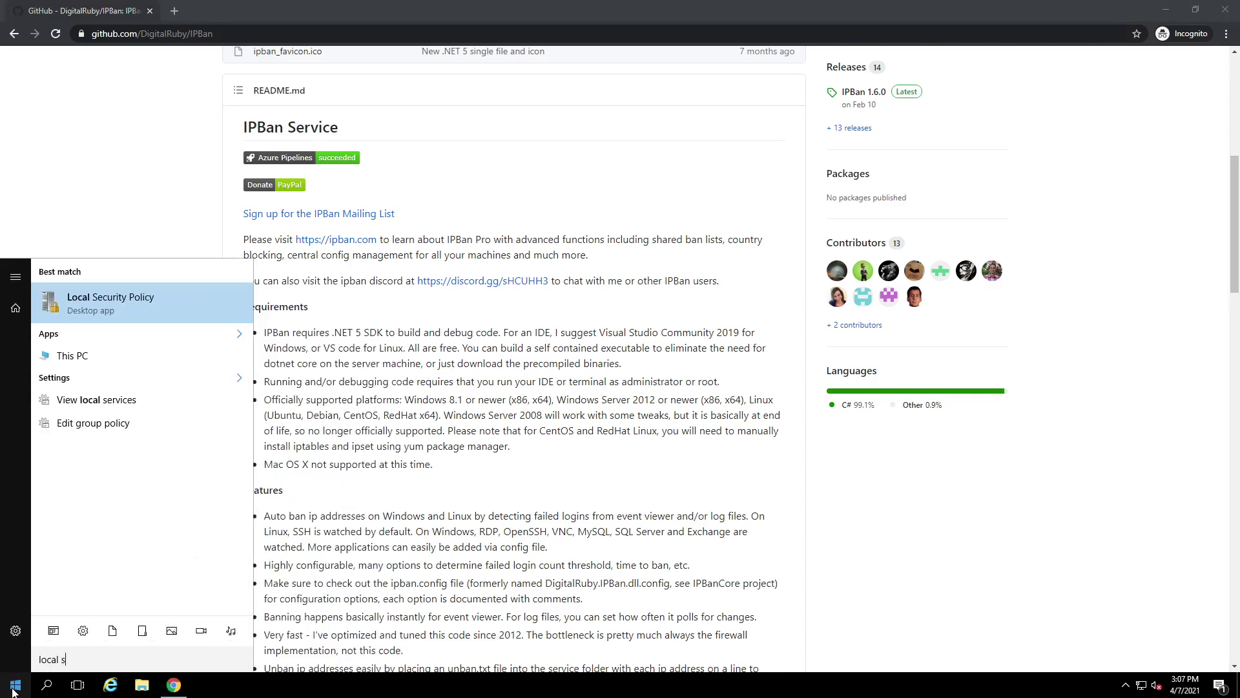
pyautogui.click(132, 307)
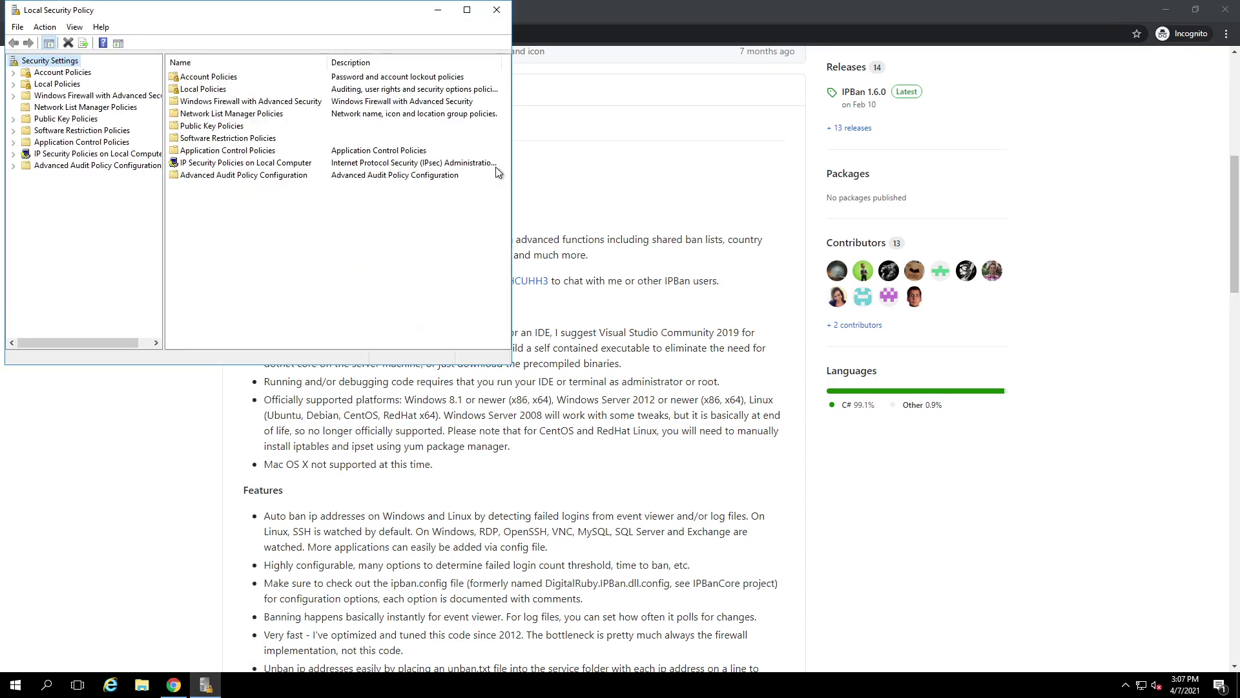
pyautogui.click(471, 10)
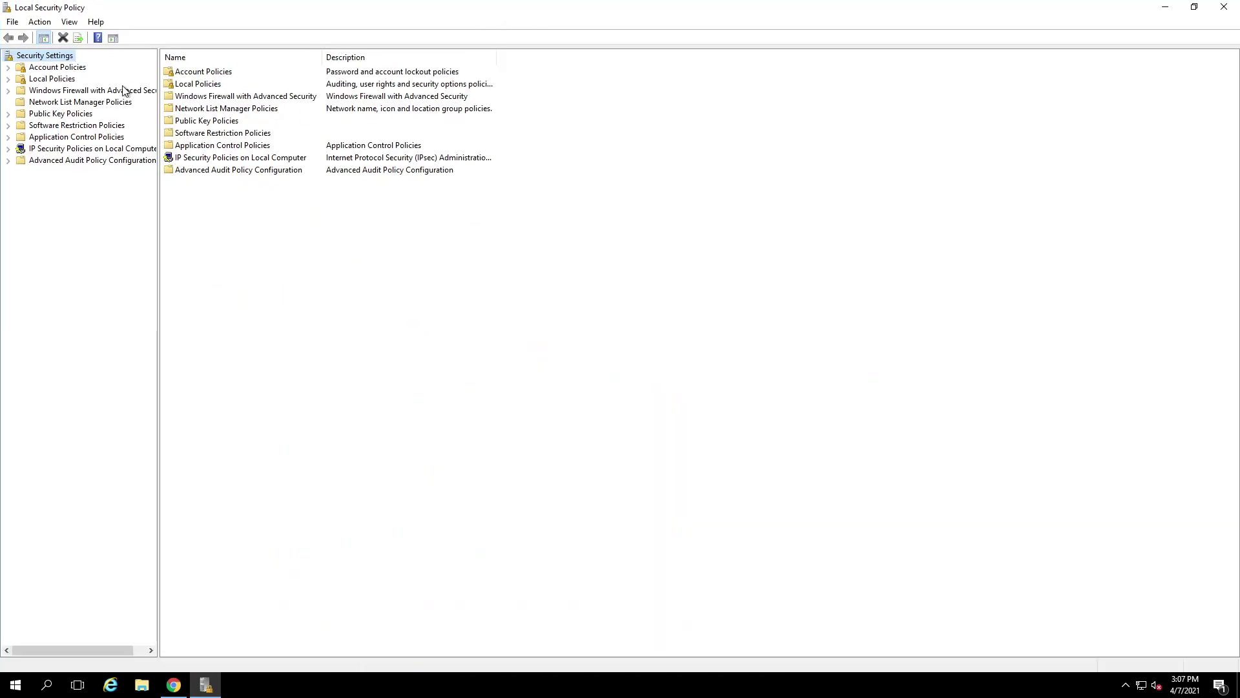
# Step: Open Security Options under Local Policies and widen the Policy column to fit the full policy names
pyautogui.click(8, 79)
pyautogui.click(69, 115)
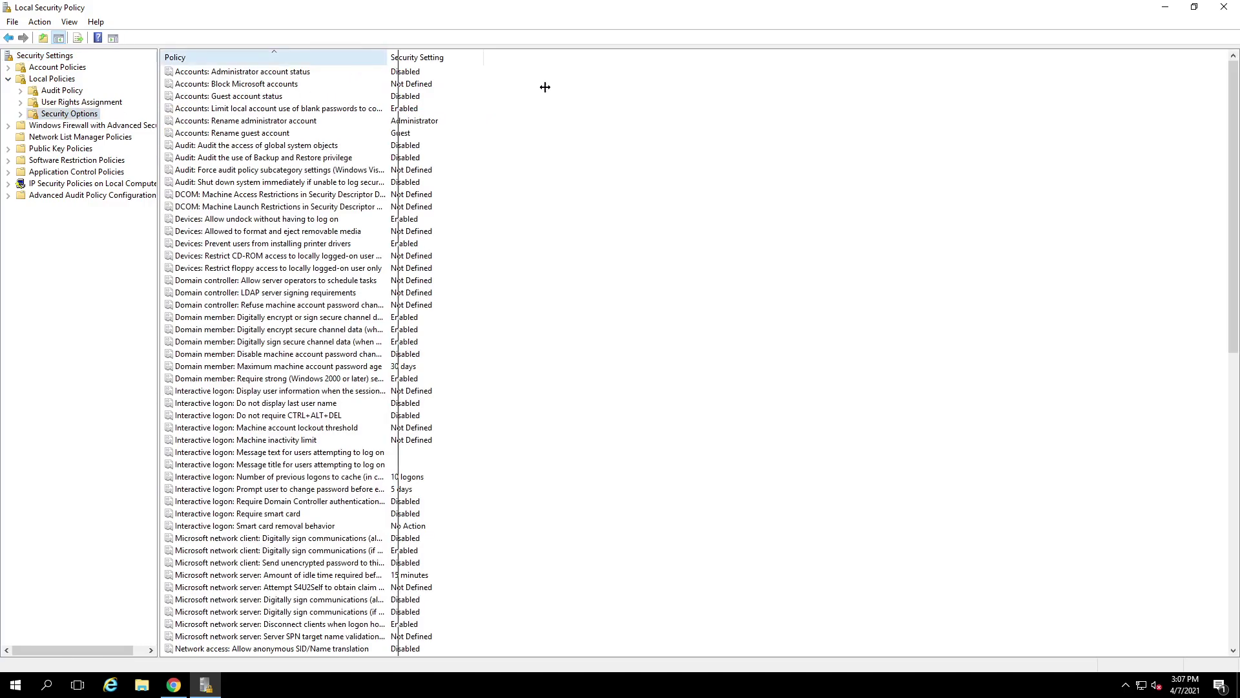
pyautogui.doubleClick(387, 57)
pyautogui.scroll(-5, 528, 439)
pyautogui.scroll(-8, 529, 439)
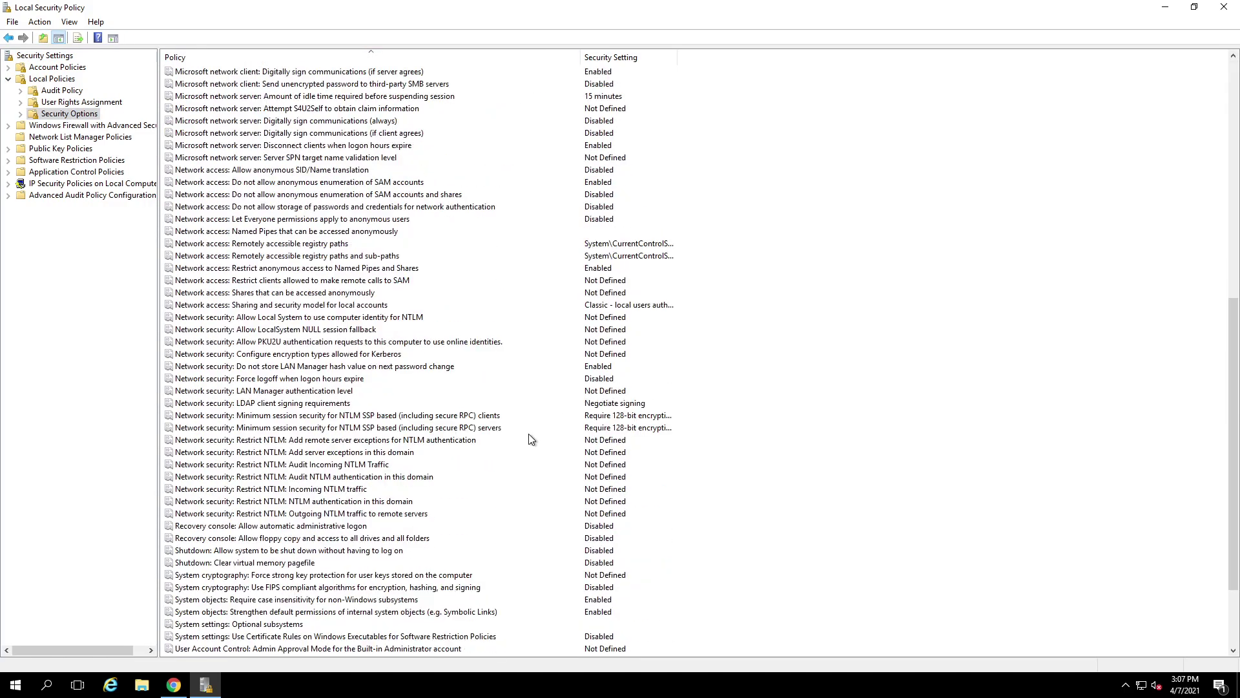
# Step: Set the policy "Network security: Restrict NTLM: Incoming NTLM traffic" to Deny all accounts and accept the change
pyautogui.click(231, 491)
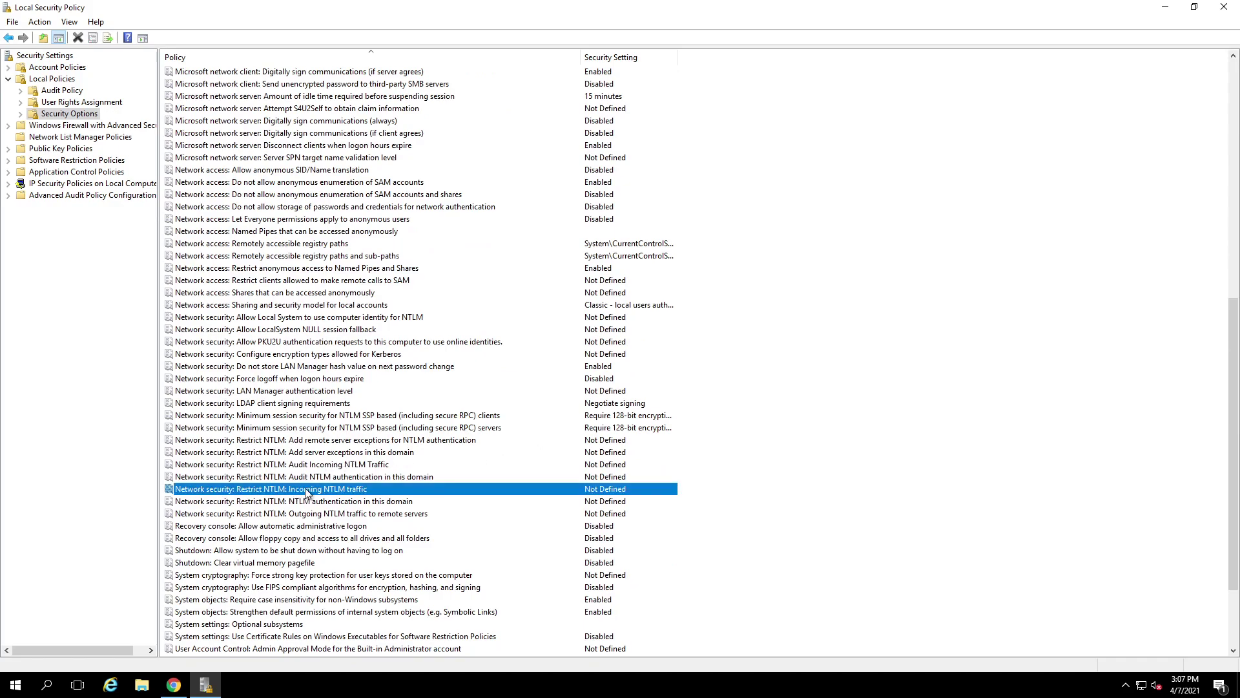
pyautogui.doubleClick(315, 491)
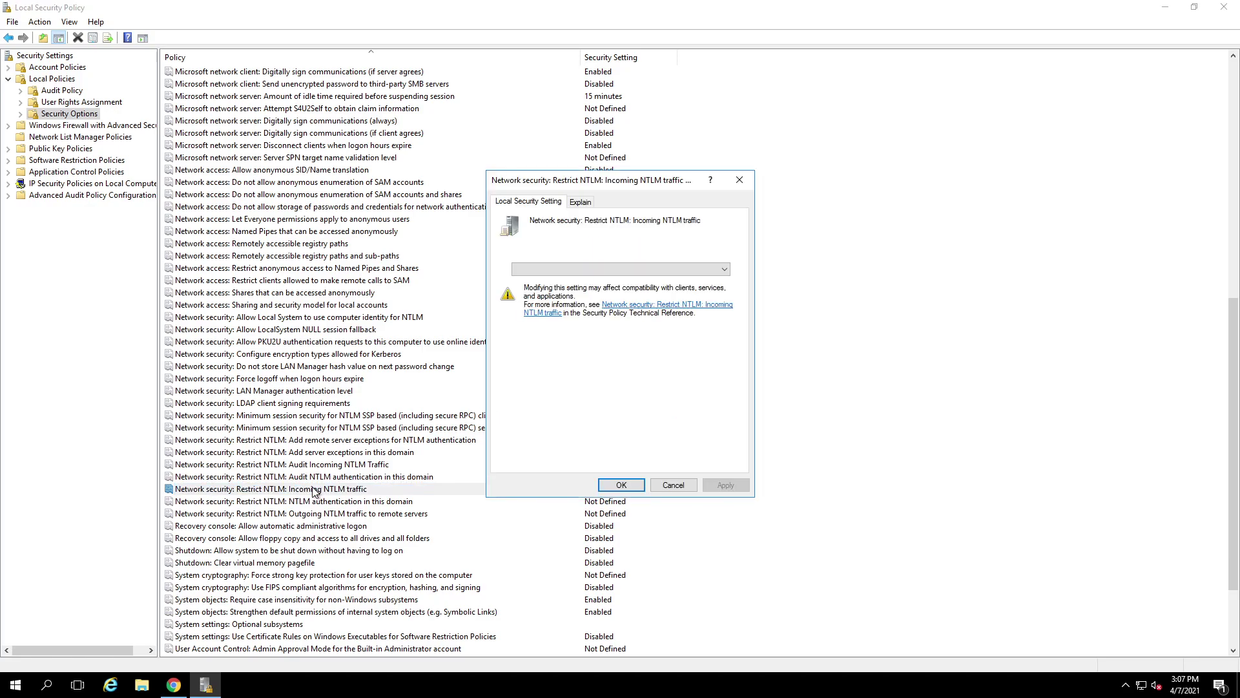
pyautogui.click(588, 269)
pyautogui.click(563, 298)
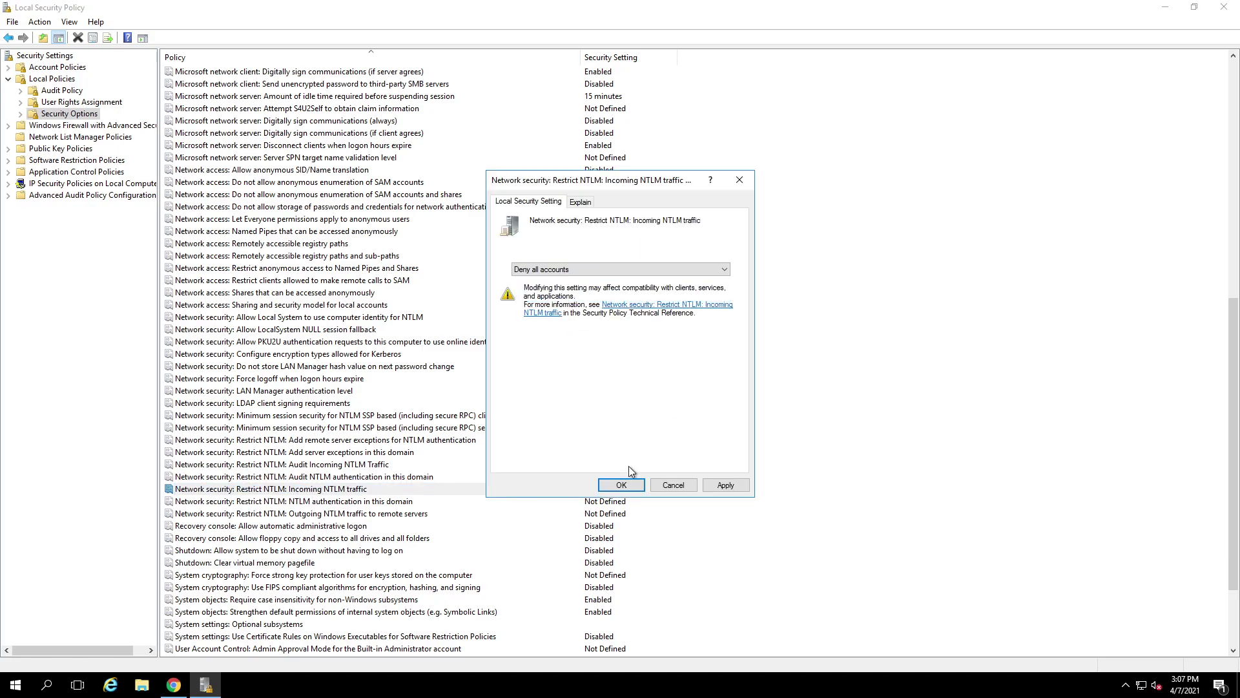
pyautogui.click(623, 485)
pyautogui.click(593, 384)
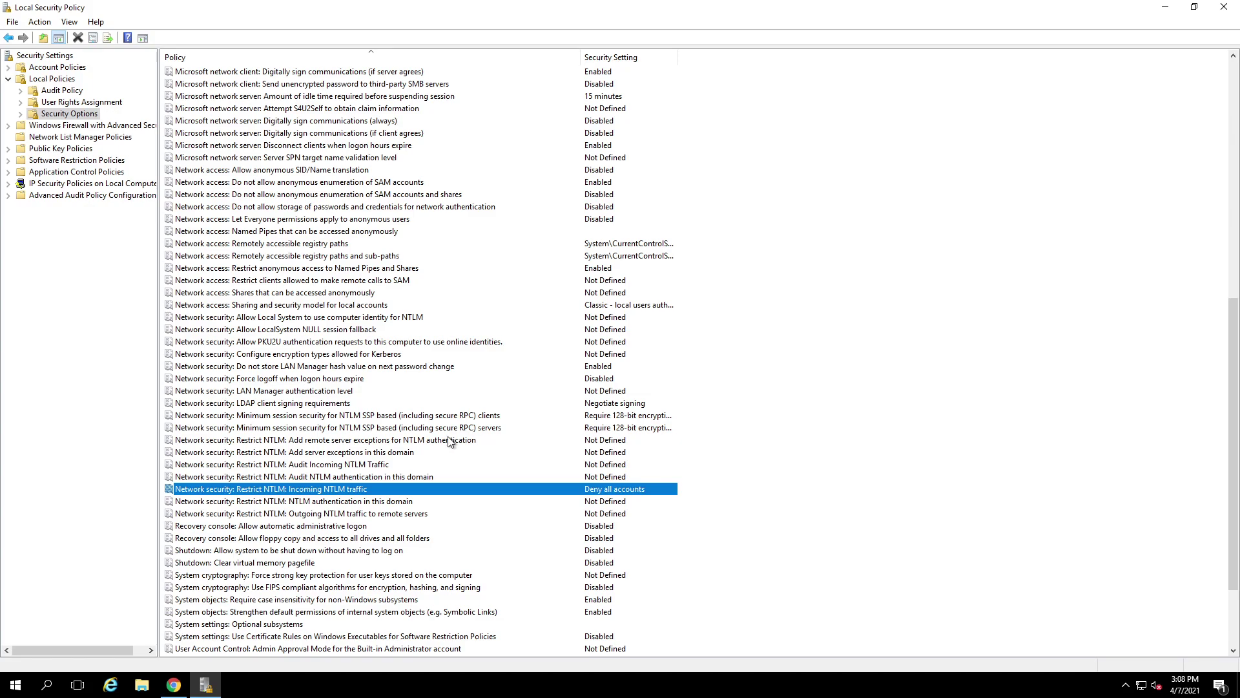
# Step: Set "Network security: LAN Manager authentication level" to "Send NTLMv2 response only. Refuse LM & NTLM" and accept the change
pyautogui.scroll(2, 445, 444)
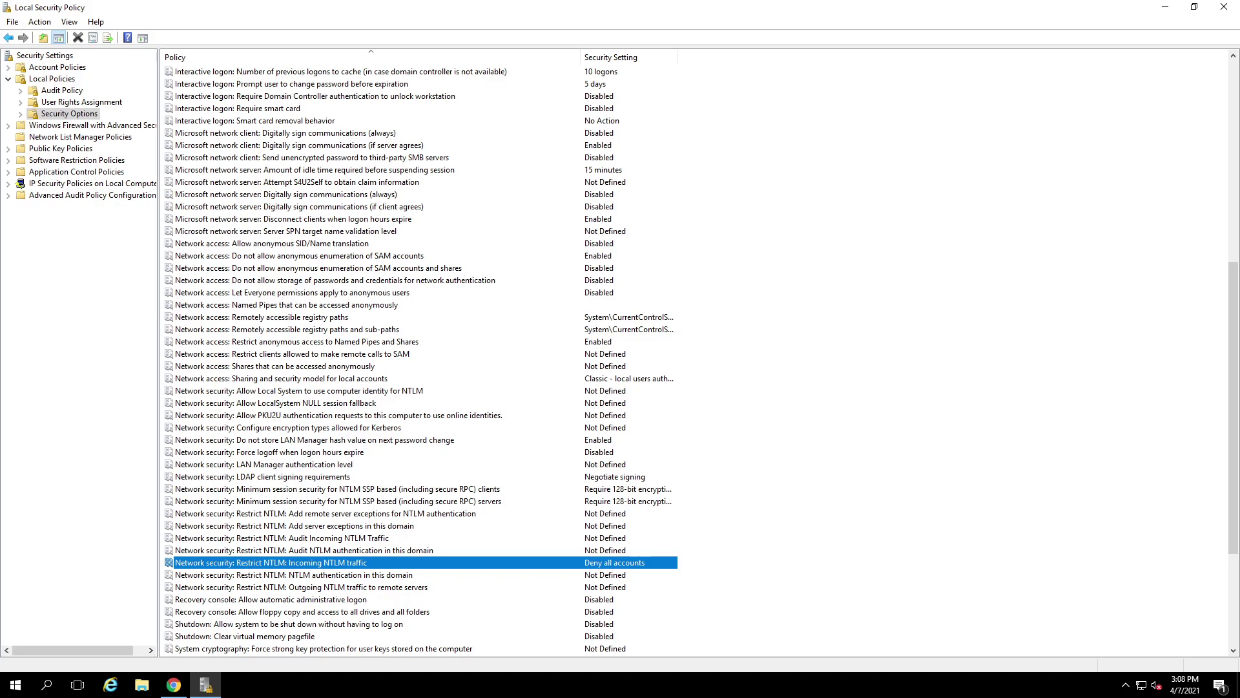
pyautogui.click(280, 465)
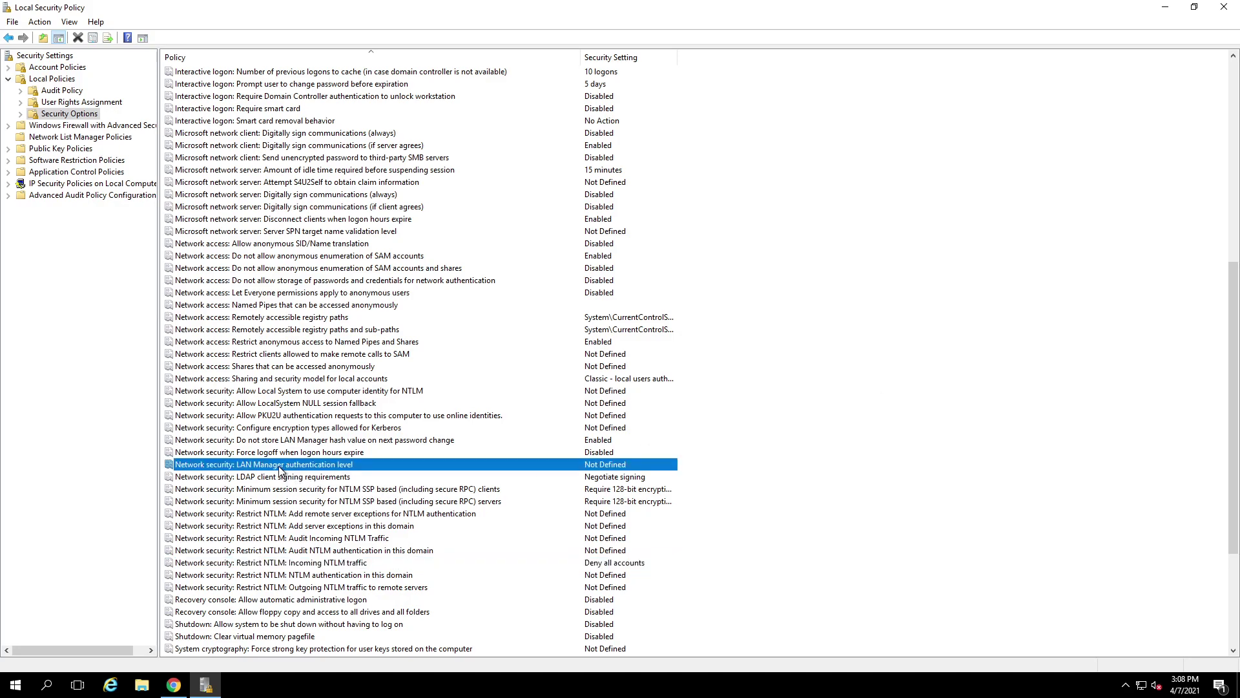
pyautogui.doubleClick(280, 467)
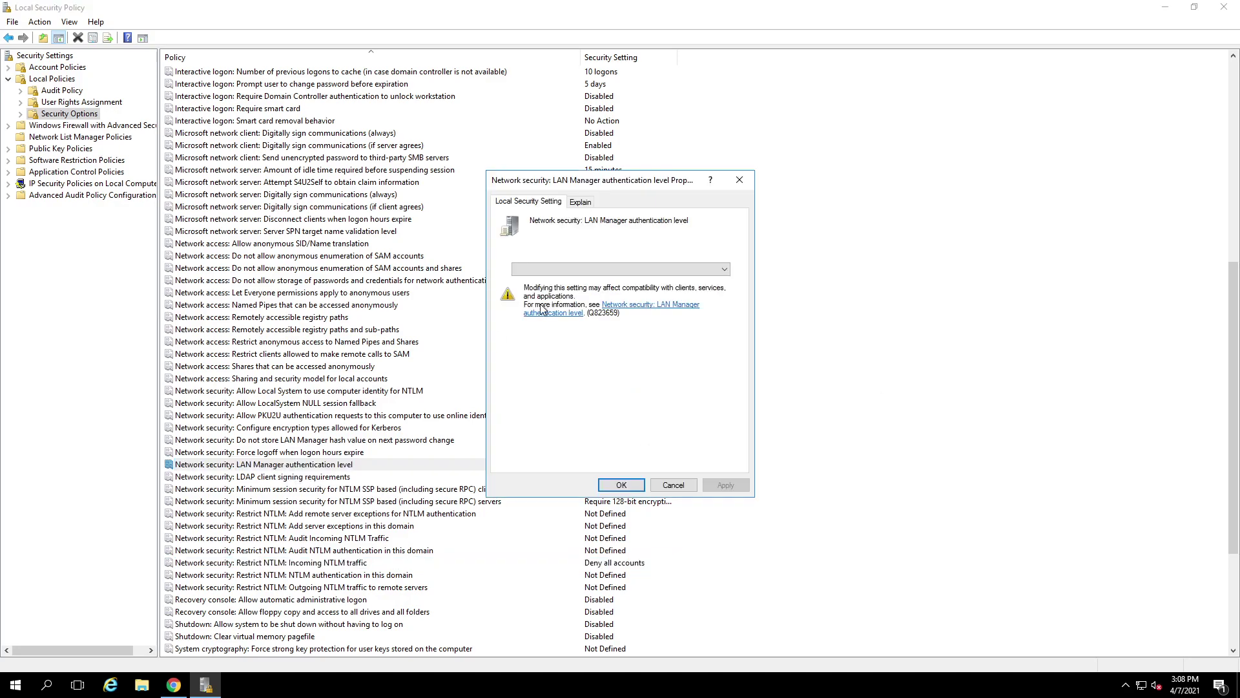
pyautogui.click(584, 269)
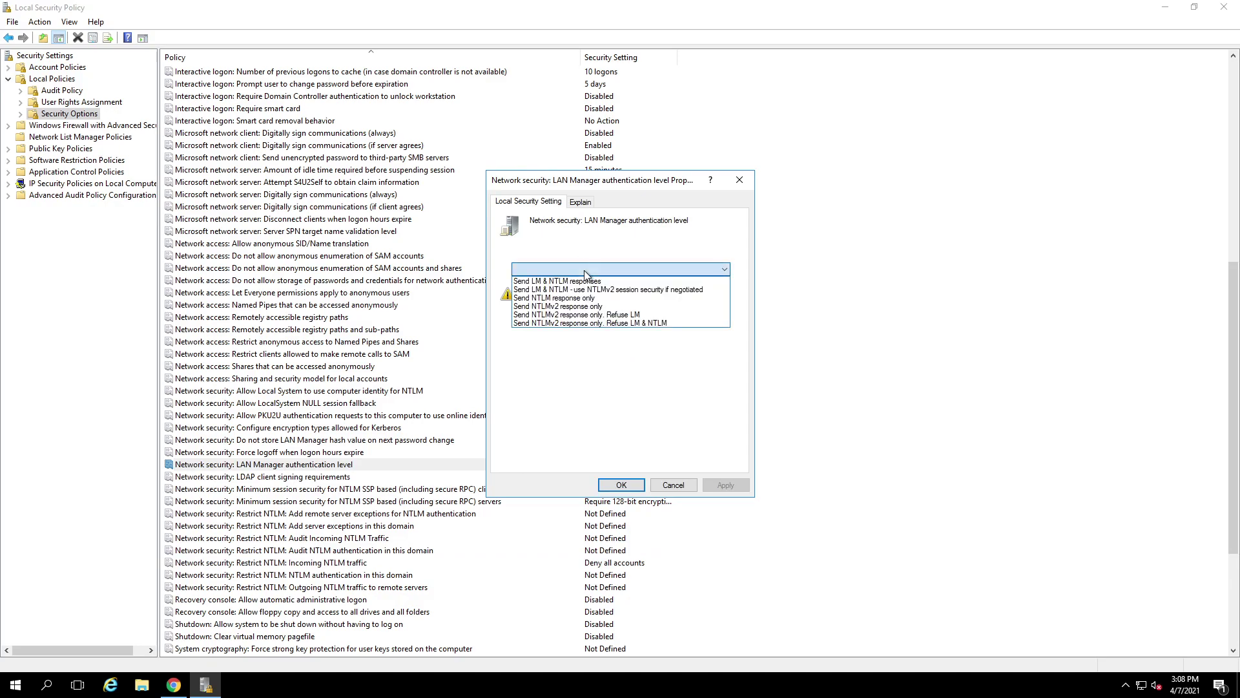
pyautogui.click(586, 323)
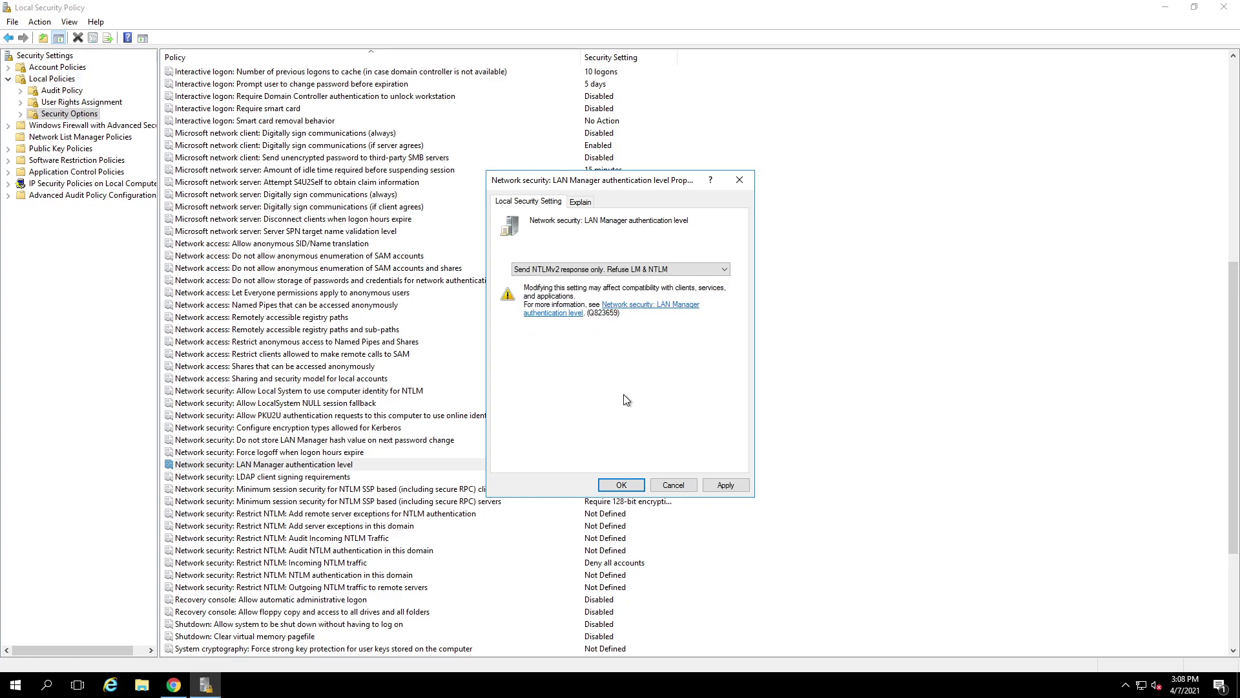
pyautogui.click(622, 484)
pyautogui.click(593, 384)
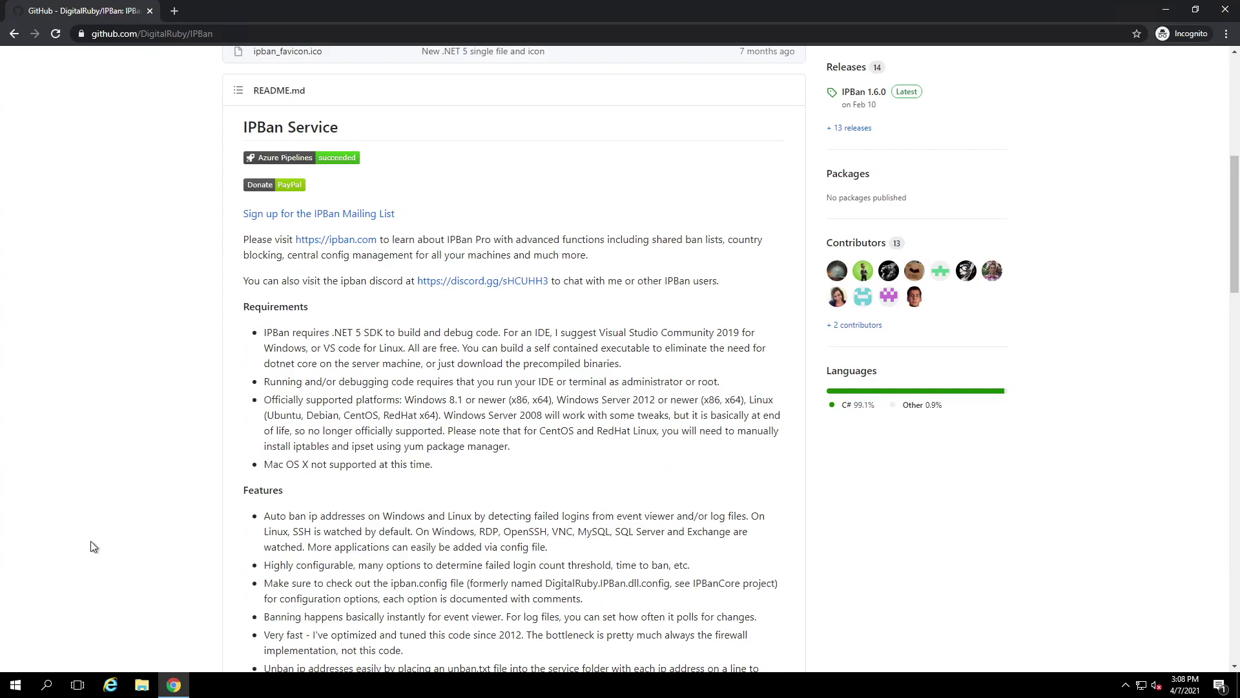
# Step: Find Windows PowerShell and launch it as administrator
pyautogui.click(13, 685)
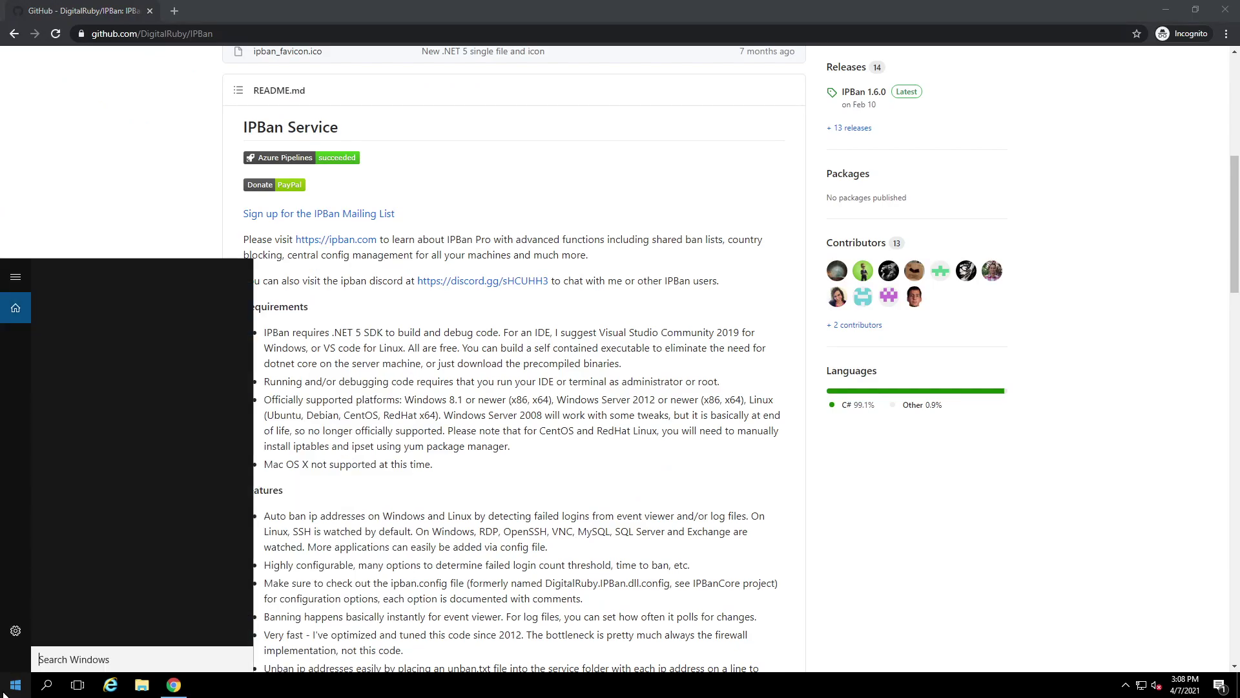
pyautogui.write('pow')
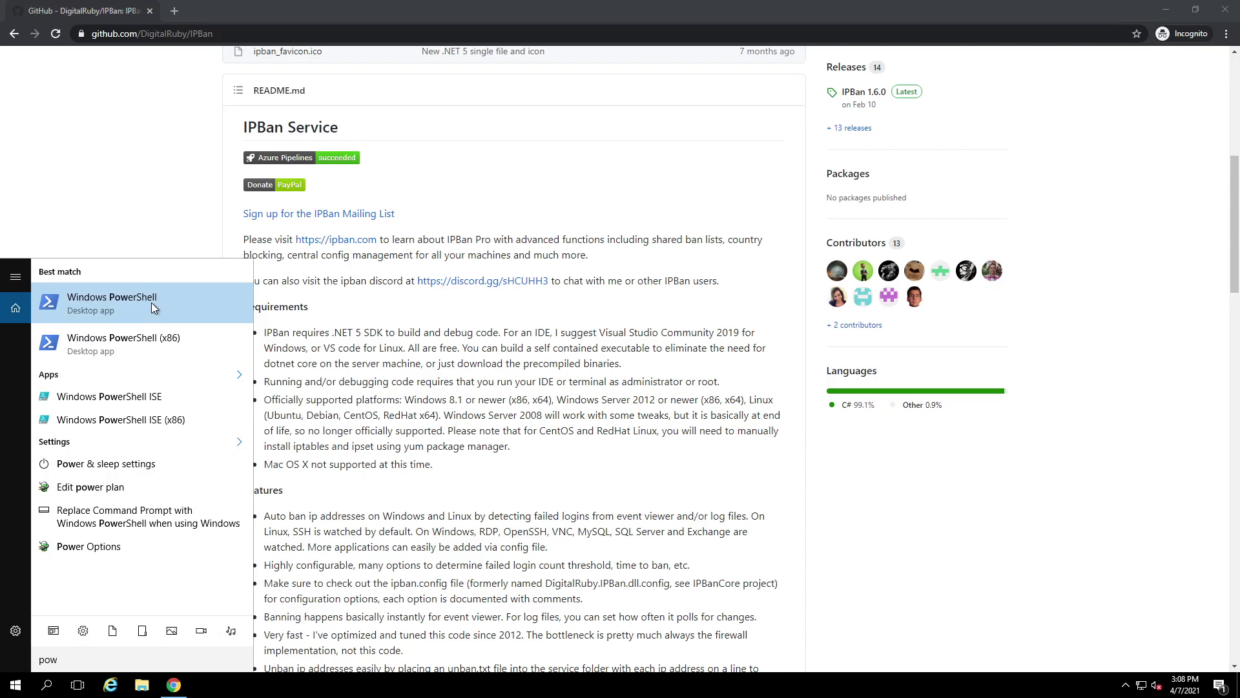
pyautogui.rightClick(151, 302)
pyautogui.click(163, 315)
pyautogui.click(549, 424)
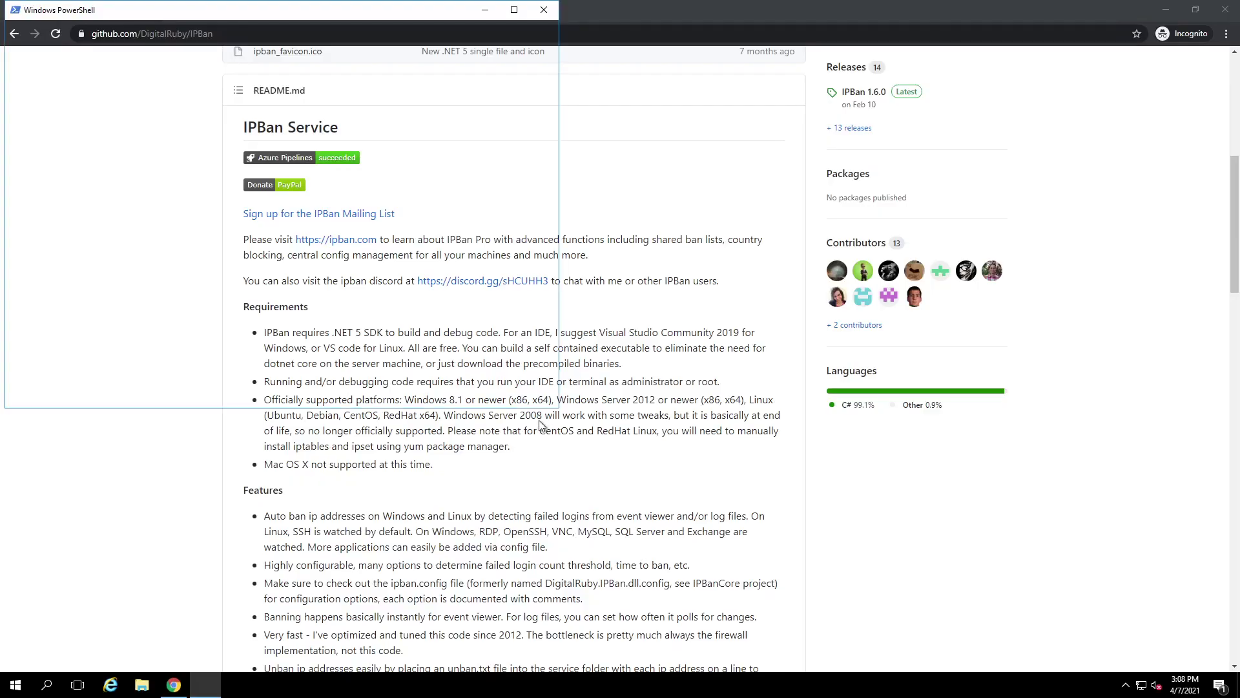
pyautogui.click(540, 420)
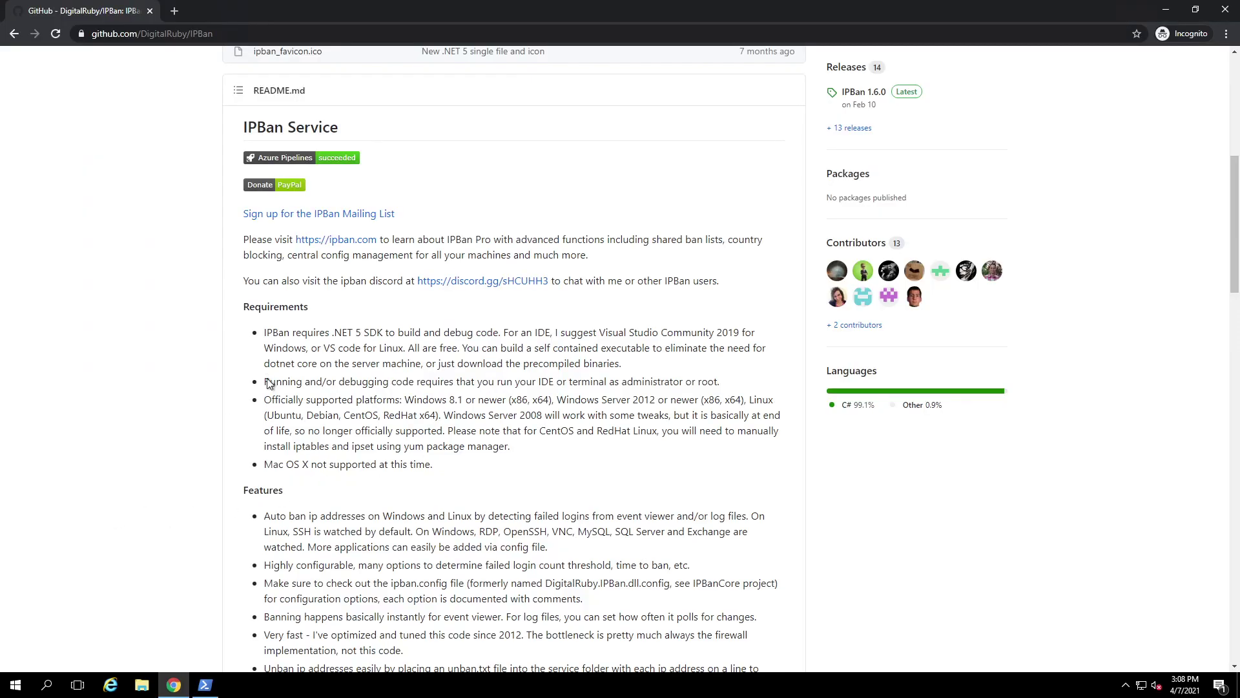
# Step: Copy the full one-click PowerShell install command for Windows from the Install section of the IPBan README
pyautogui.scroll(-6, 272, 381)
pyautogui.scroll(-1, 269, 383)
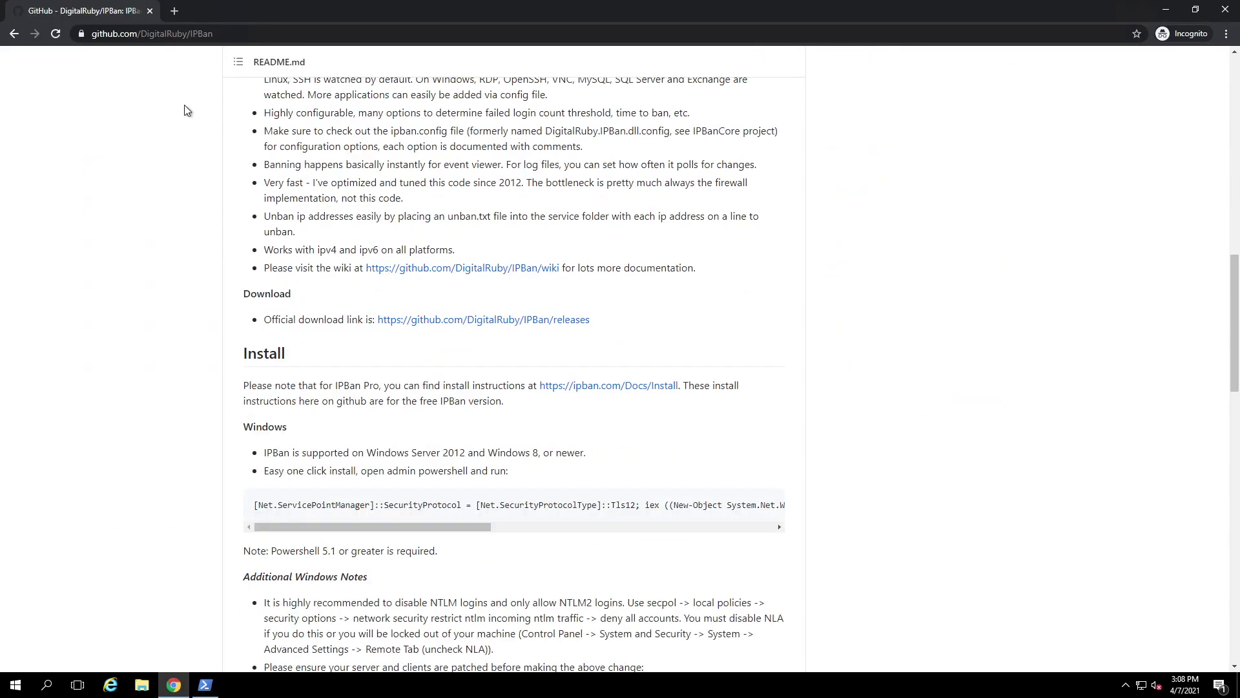
pyautogui.click(229, 33)
pyautogui.click(243, 33)
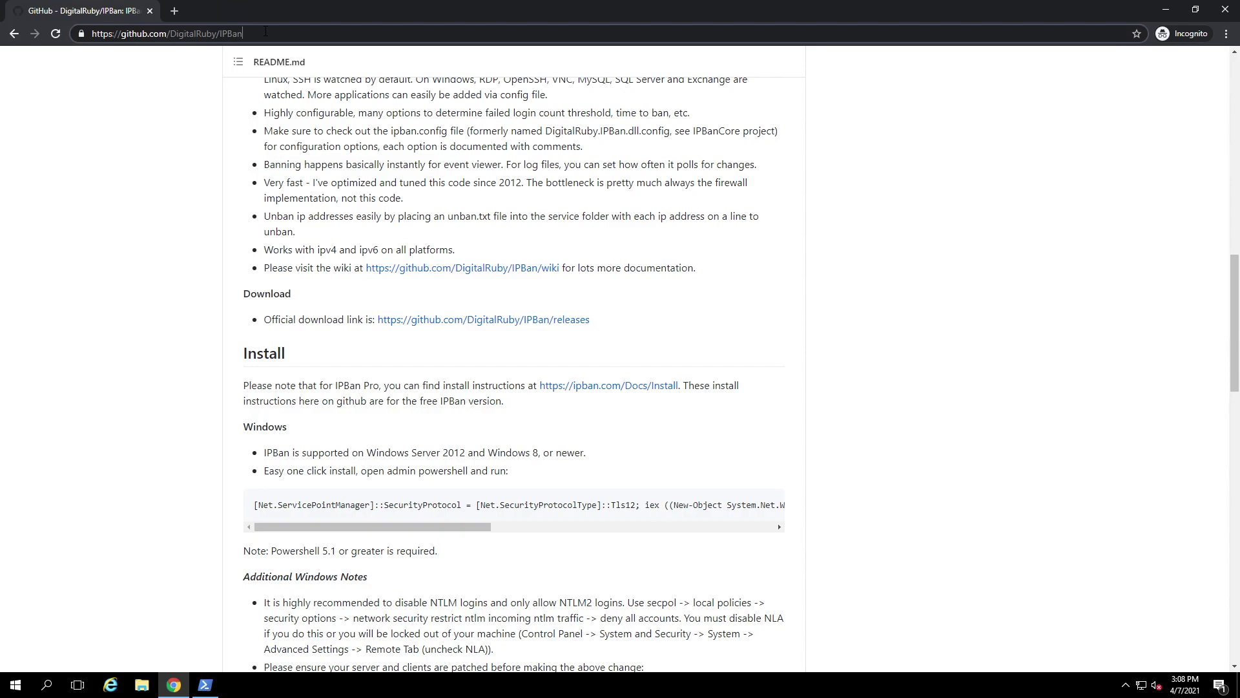
pyautogui.click(177, 288)
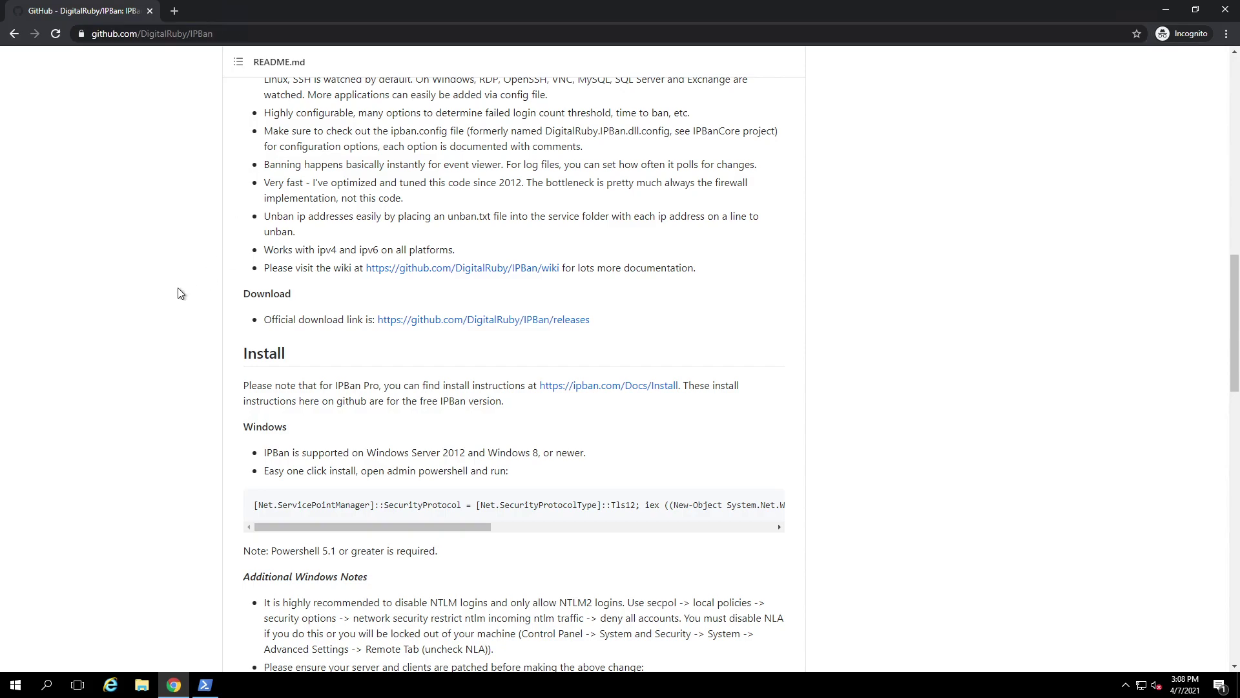
pyautogui.scroll(-2, 171, 391)
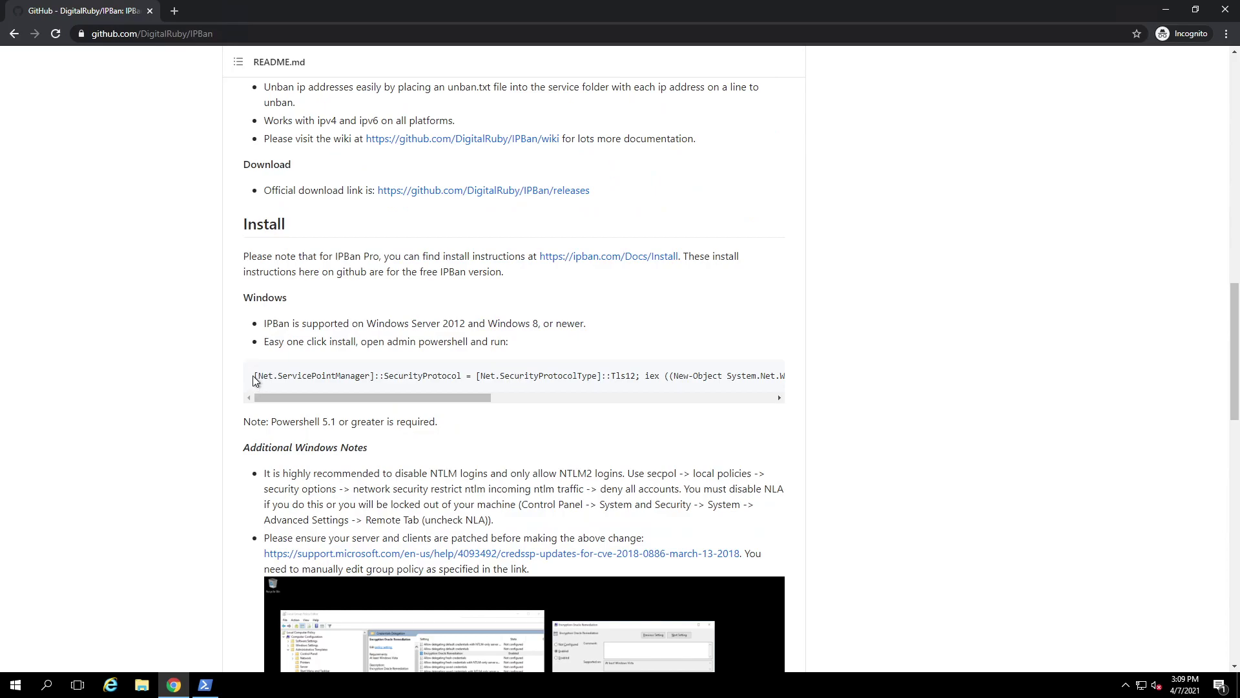
pyautogui.moveTo(254, 376); pyautogui.dragTo(306, 375)
pyautogui.hotkey('shift', 'End')
pyautogui.hotkey('ctrl', 'c')
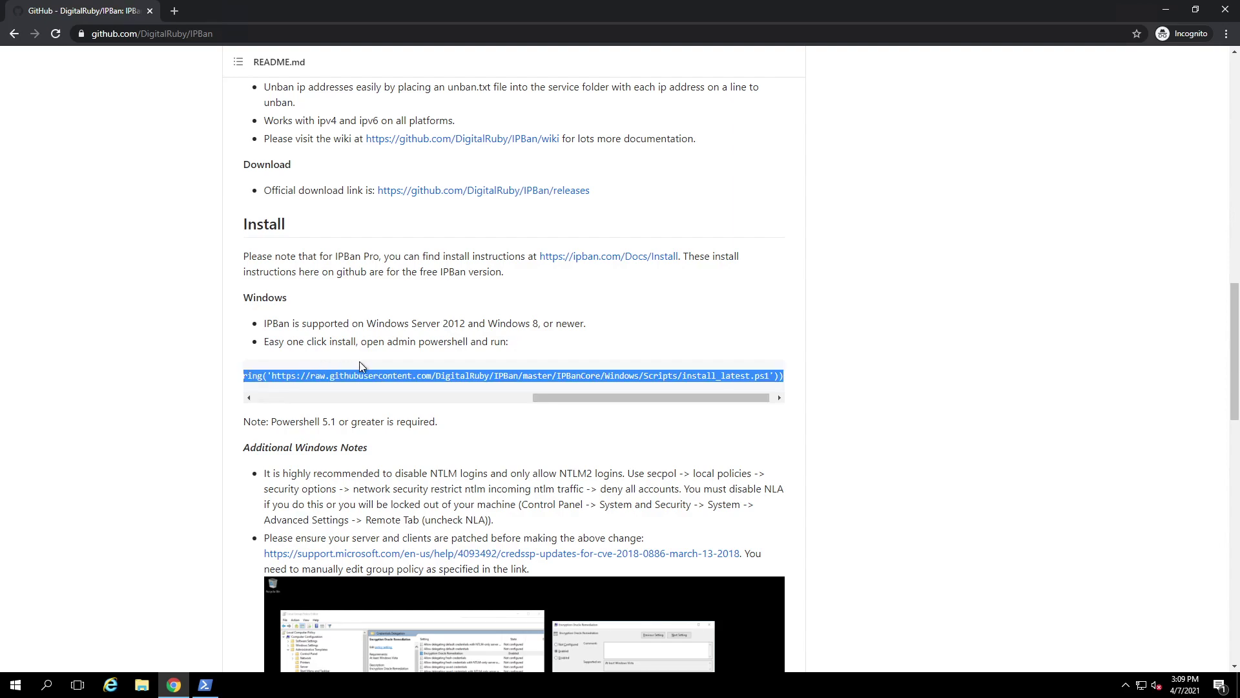
# Step: Switch to the administrator PowerShell window, paste the copied IPBan install command and run it
pyautogui.click(205, 684)
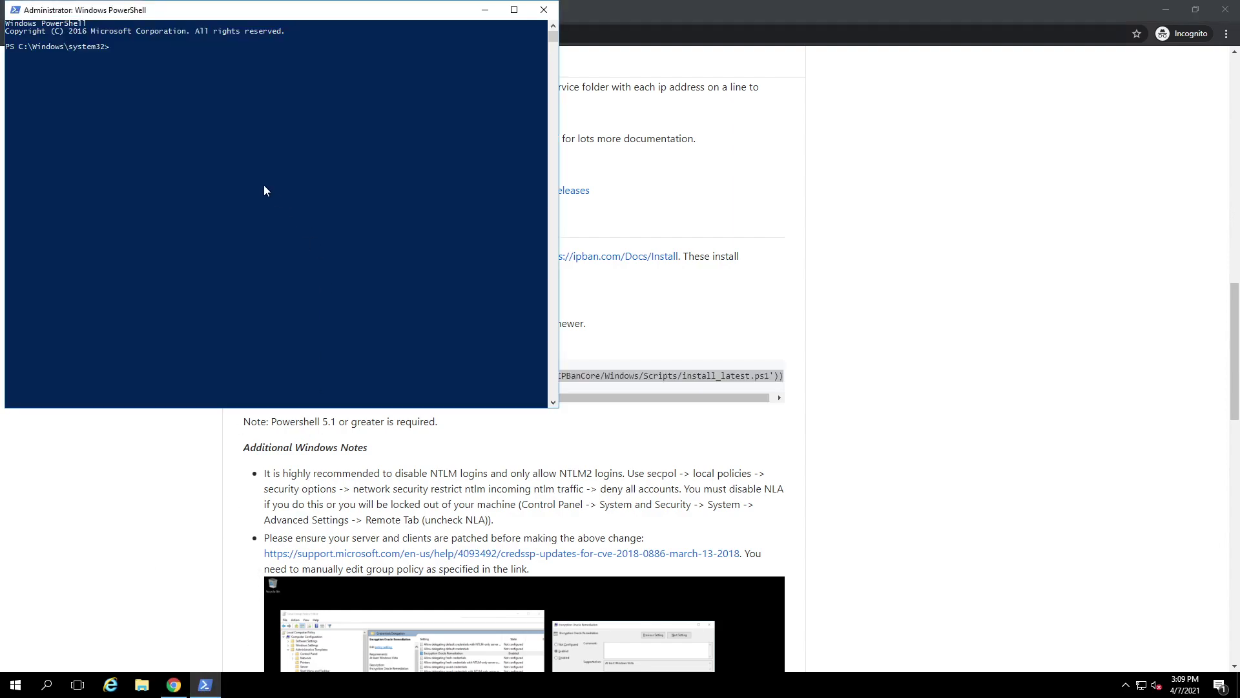
pyautogui.rightClick(216, 140)
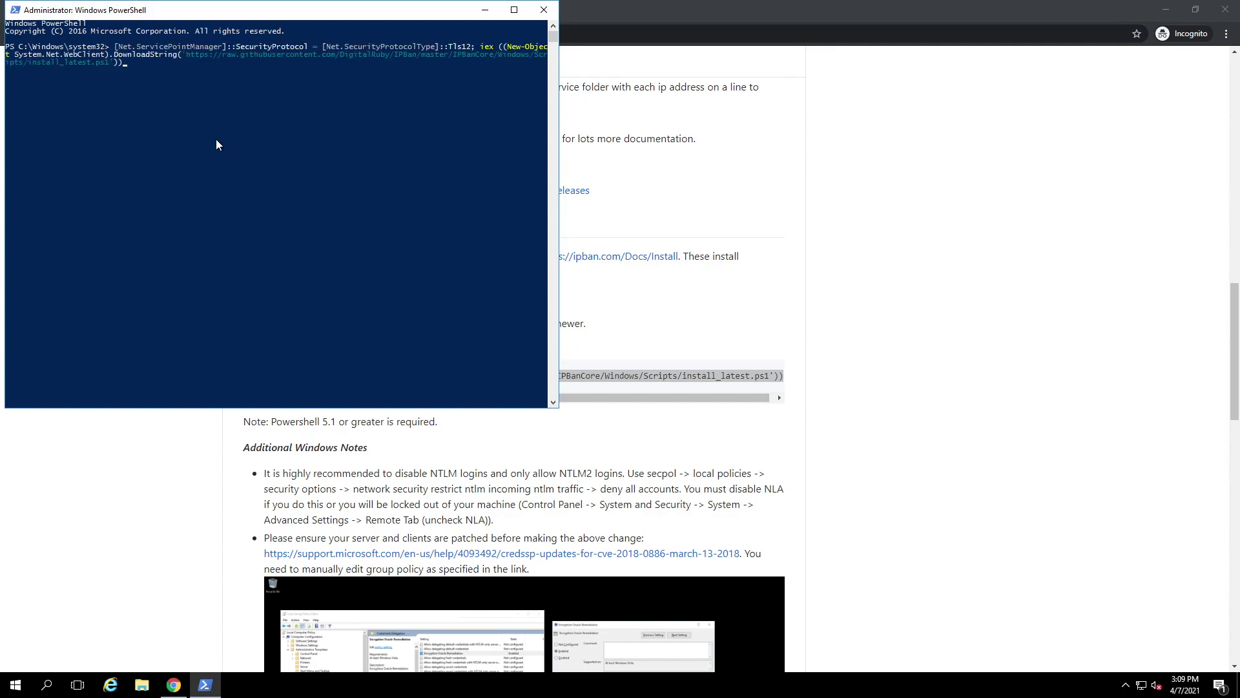
pyautogui.press('Return')
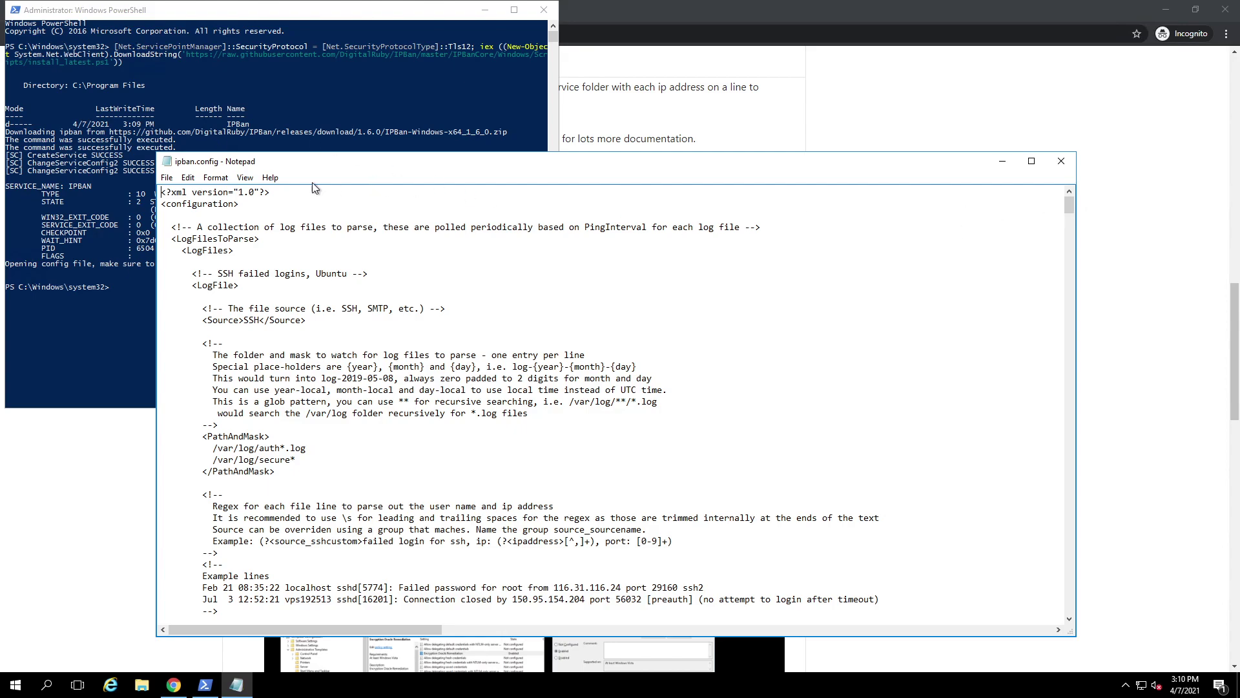
# Step: Search ipban.config for "Whitelist" and place the cursor at the end of the Whitelist key line
pyautogui.click(187, 178)
pyautogui.click(200, 276)
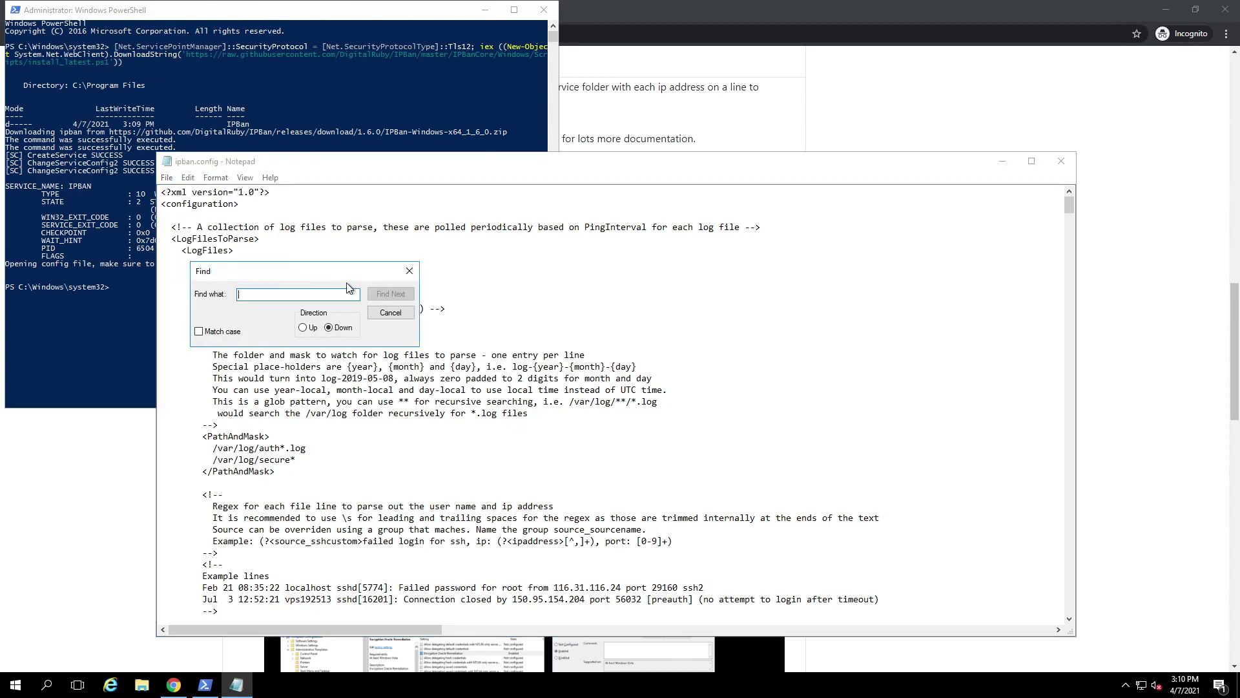
pyautogui.write('Whiot')
pyautogui.write('itelist')
pyautogui.press('Return')
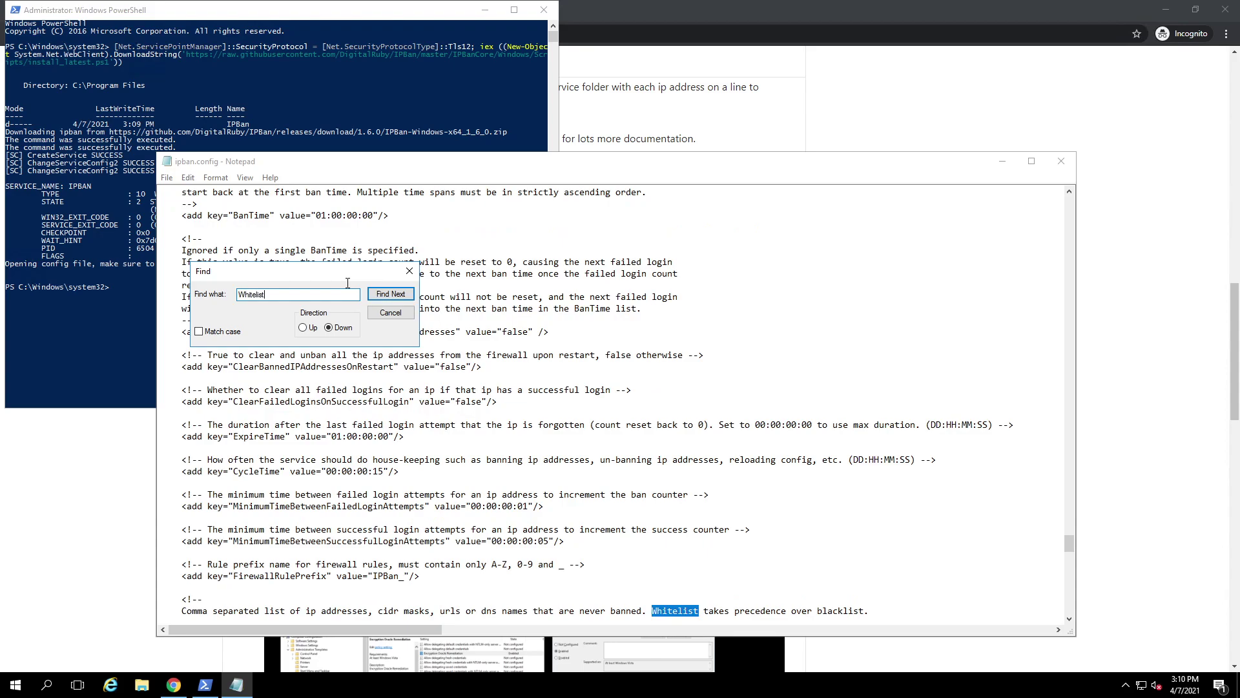
pyautogui.click(407, 273)
pyautogui.moveTo(1072, 541); pyautogui.dragTo(1077, 549)
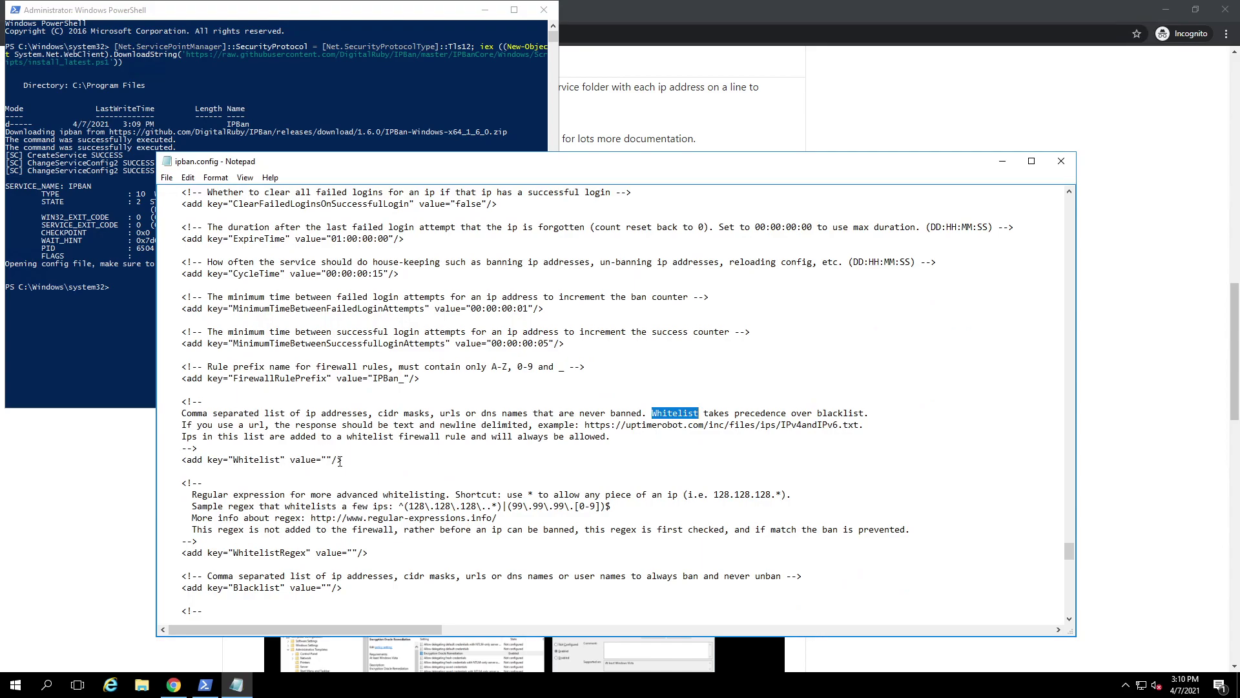
pyautogui.click(368, 458)
# Step: Browse to C:\Program Files\IPBan in File Explorer, select ipban.config there, and minimize the Explorer window
pyautogui.click(142, 686)
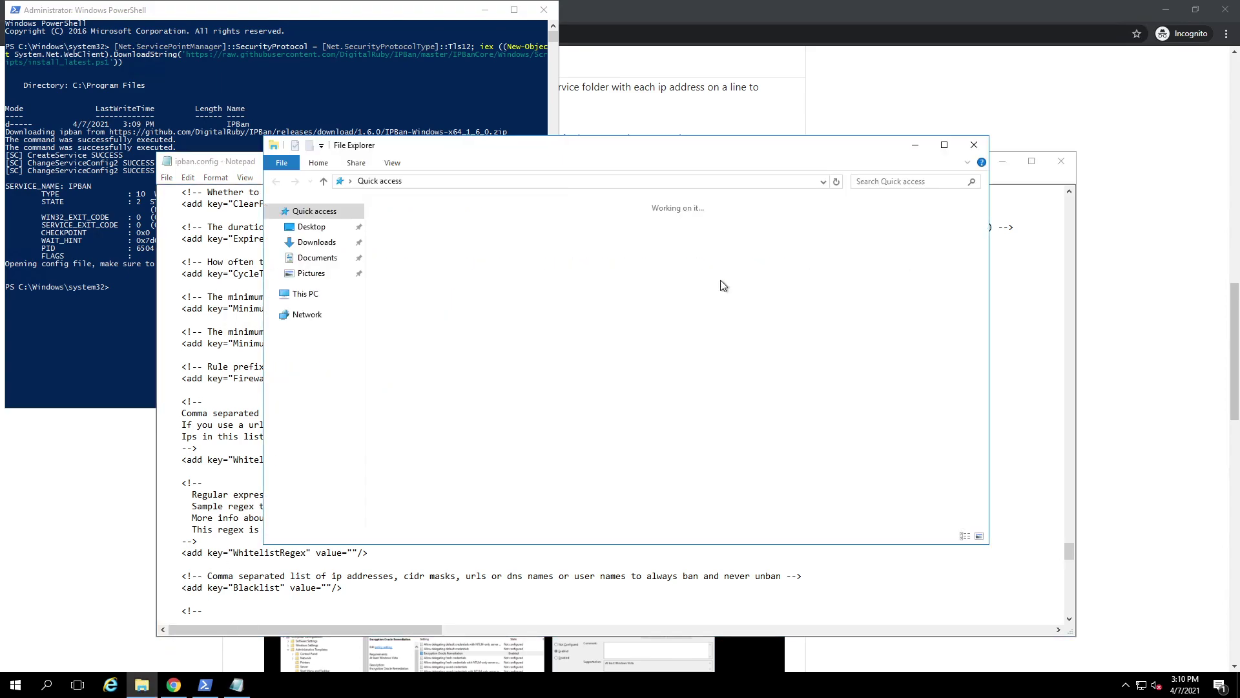
pyautogui.click(294, 294)
pyautogui.doubleClick(484, 319)
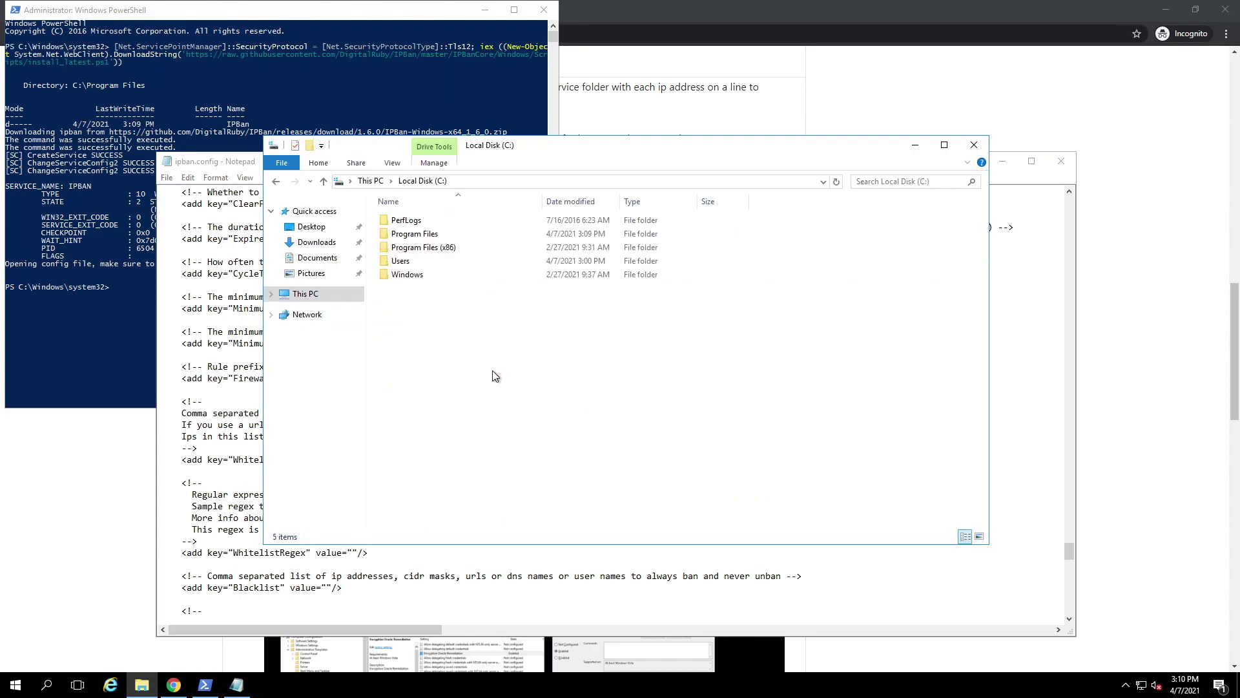
pyautogui.doubleClick(437, 230)
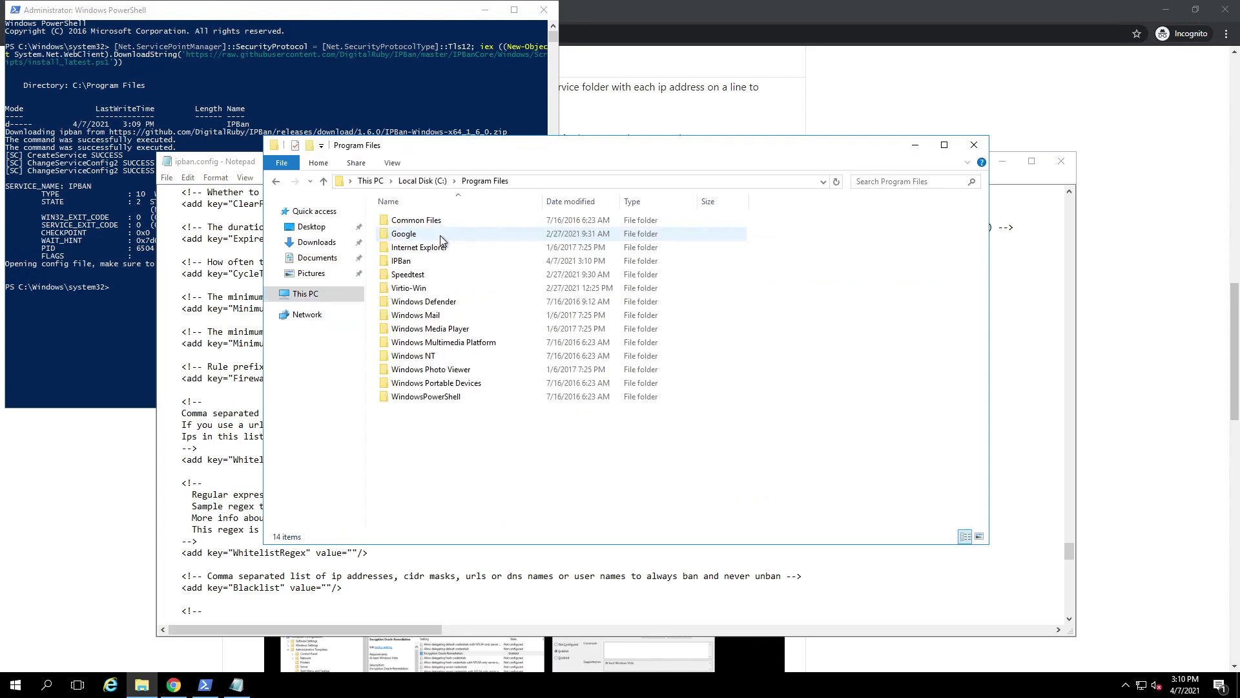
pyautogui.doubleClick(414, 261)
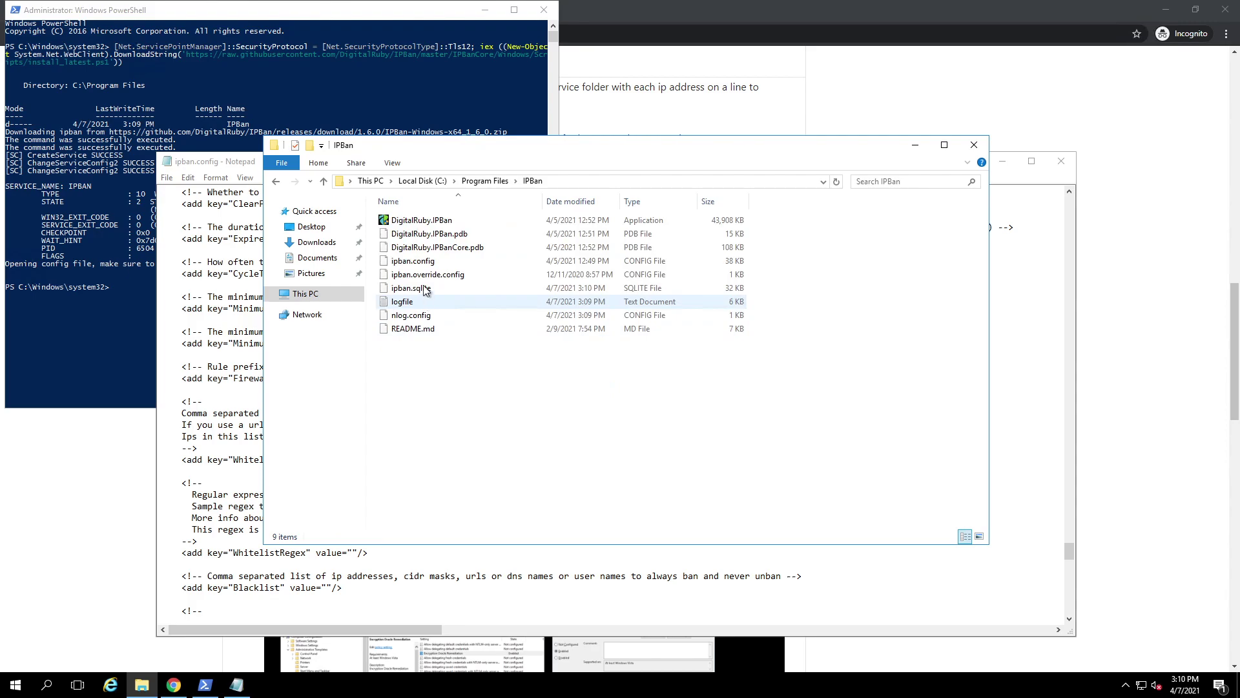
pyautogui.click(413, 261)
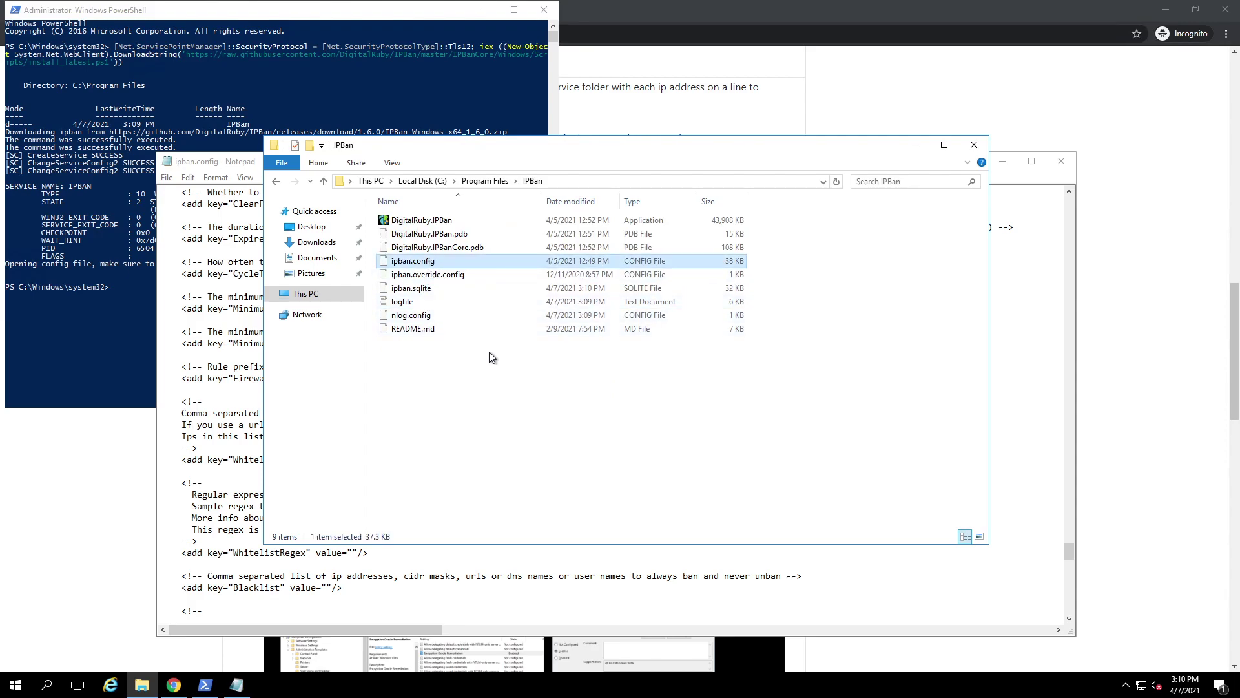
pyautogui.click(915, 145)
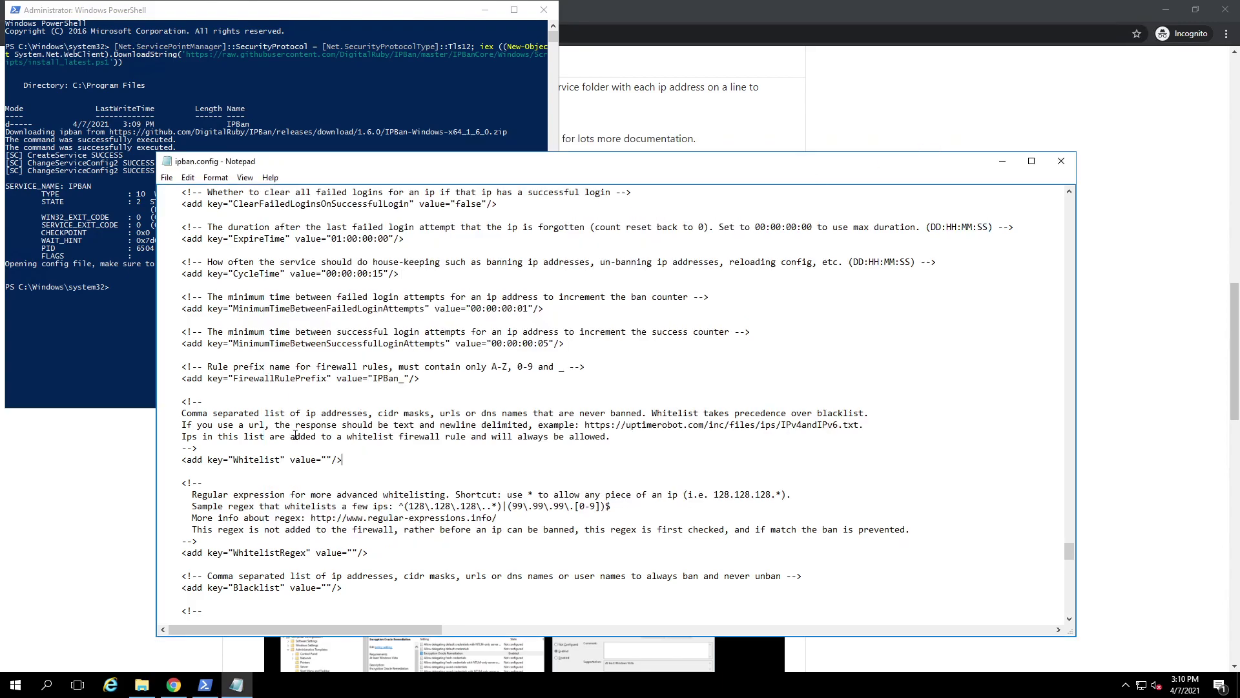
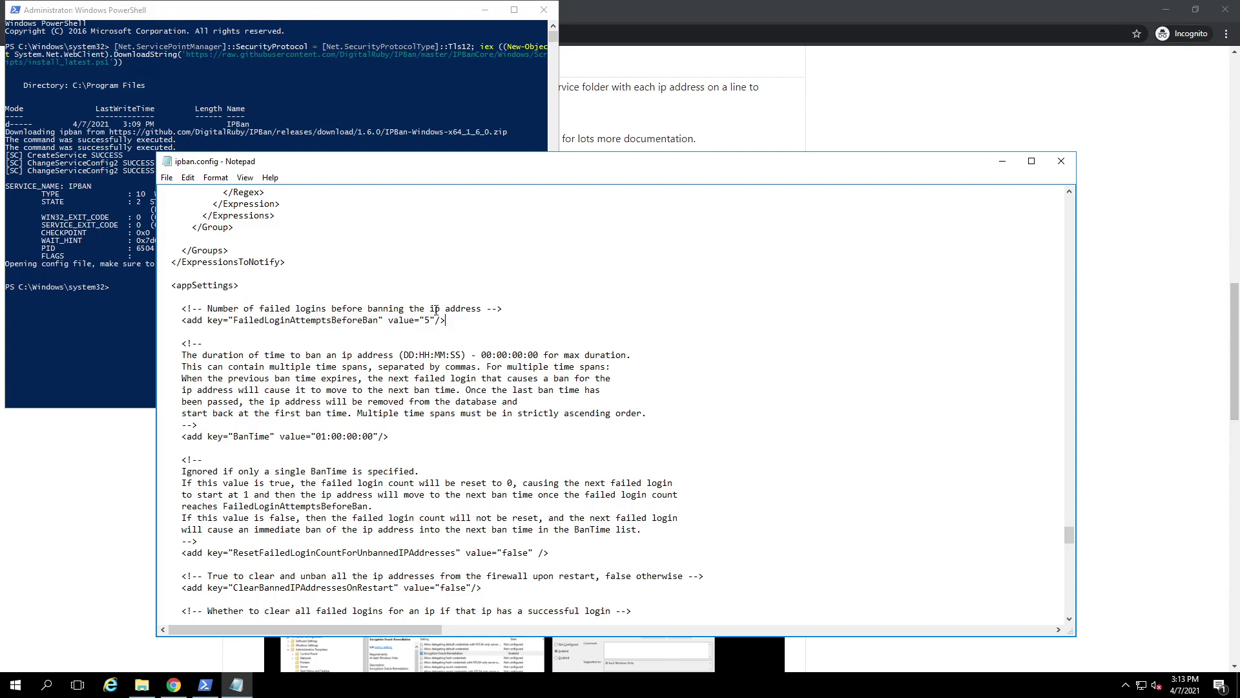
# Step: Close the ipban.config file, find the Services desktop app and open it in a maximized window
pyautogui.click(1059, 162)
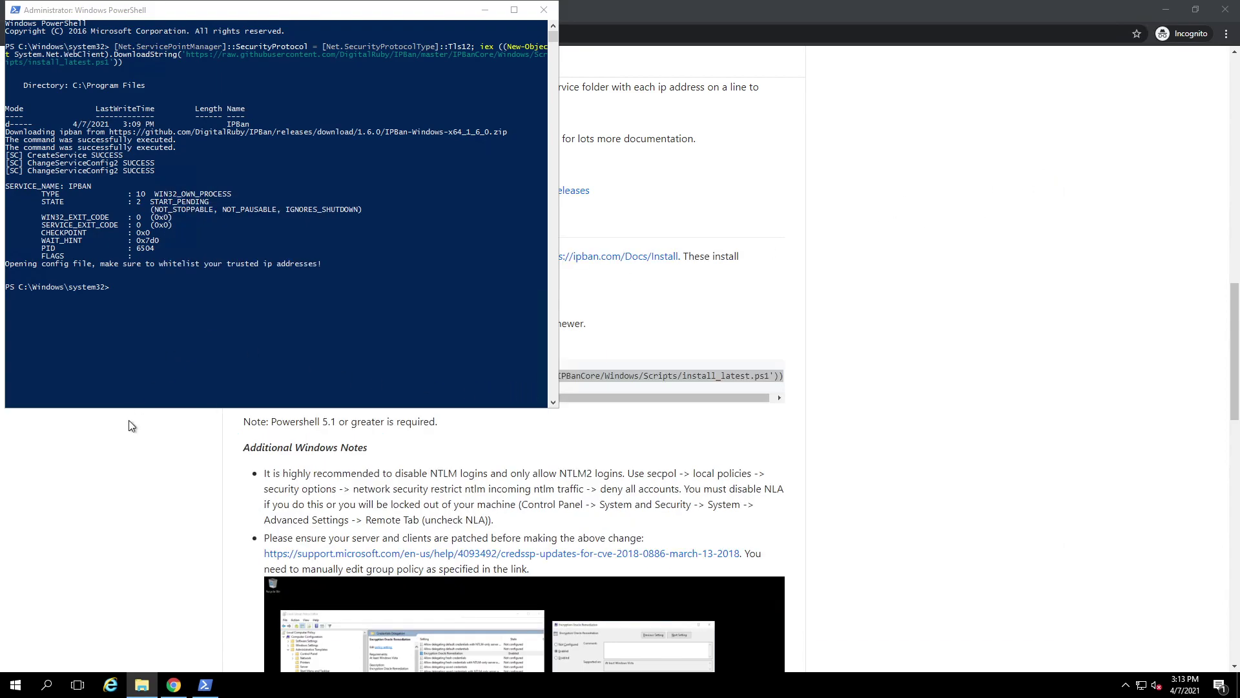
pyautogui.click(15, 686)
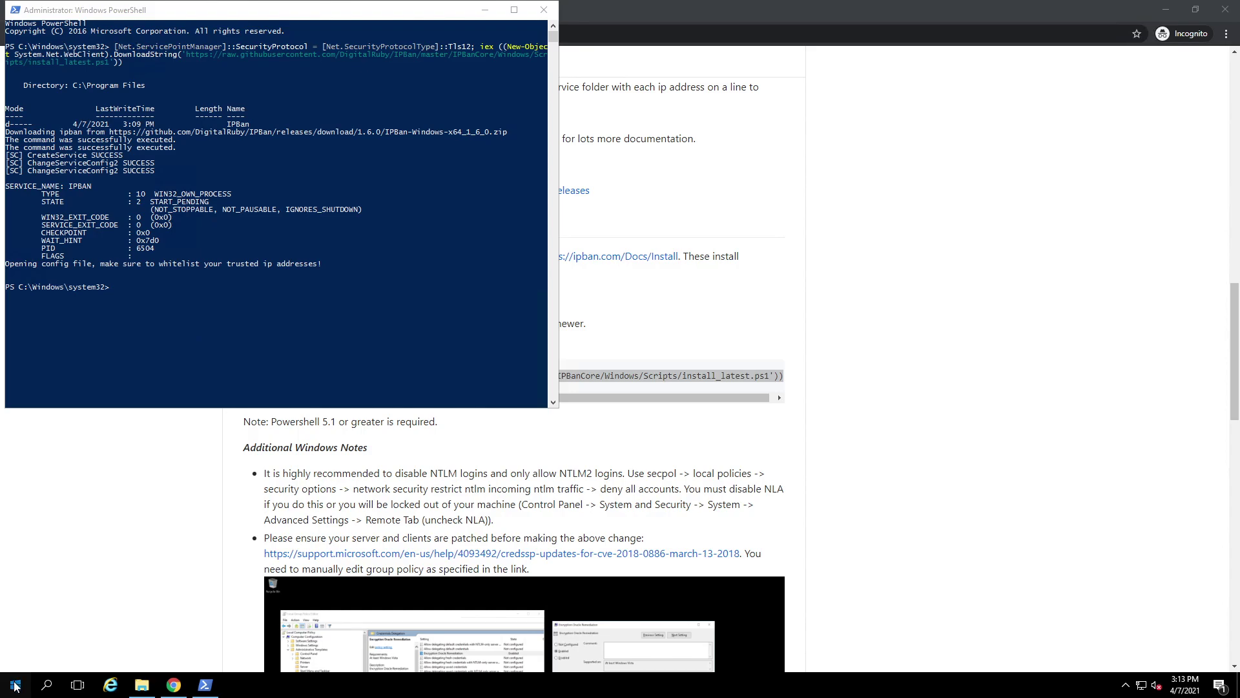
pyautogui.write('ser')
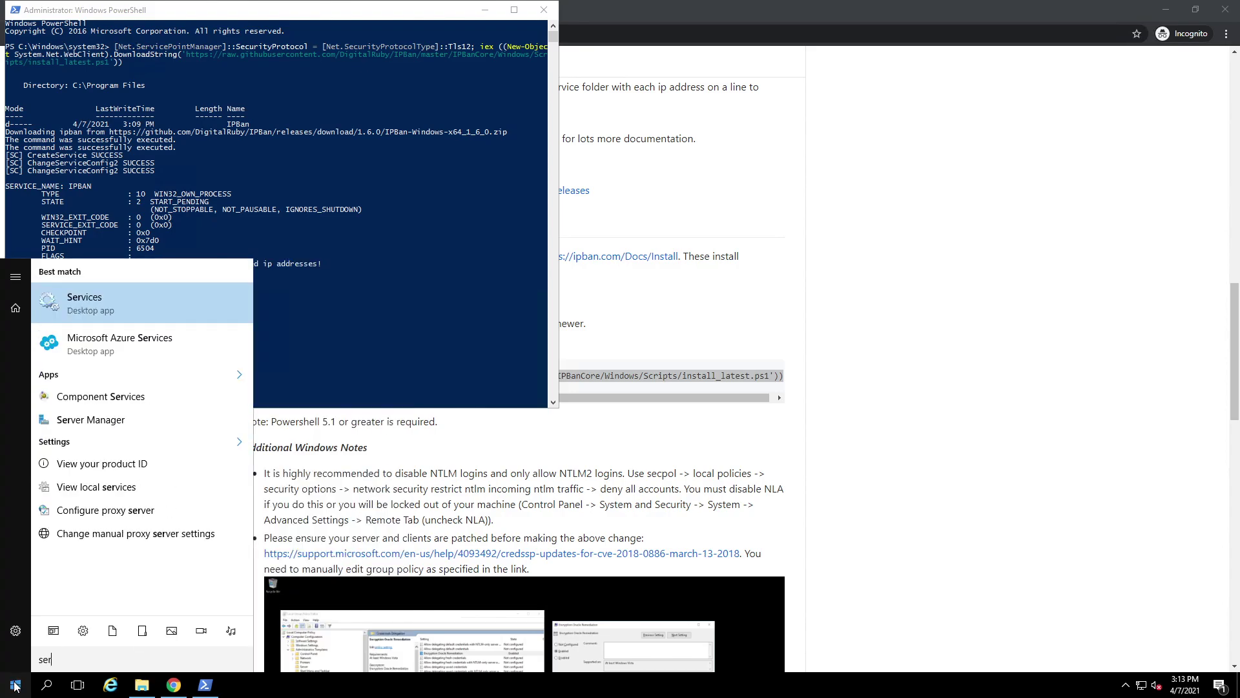
pyautogui.click(118, 305)
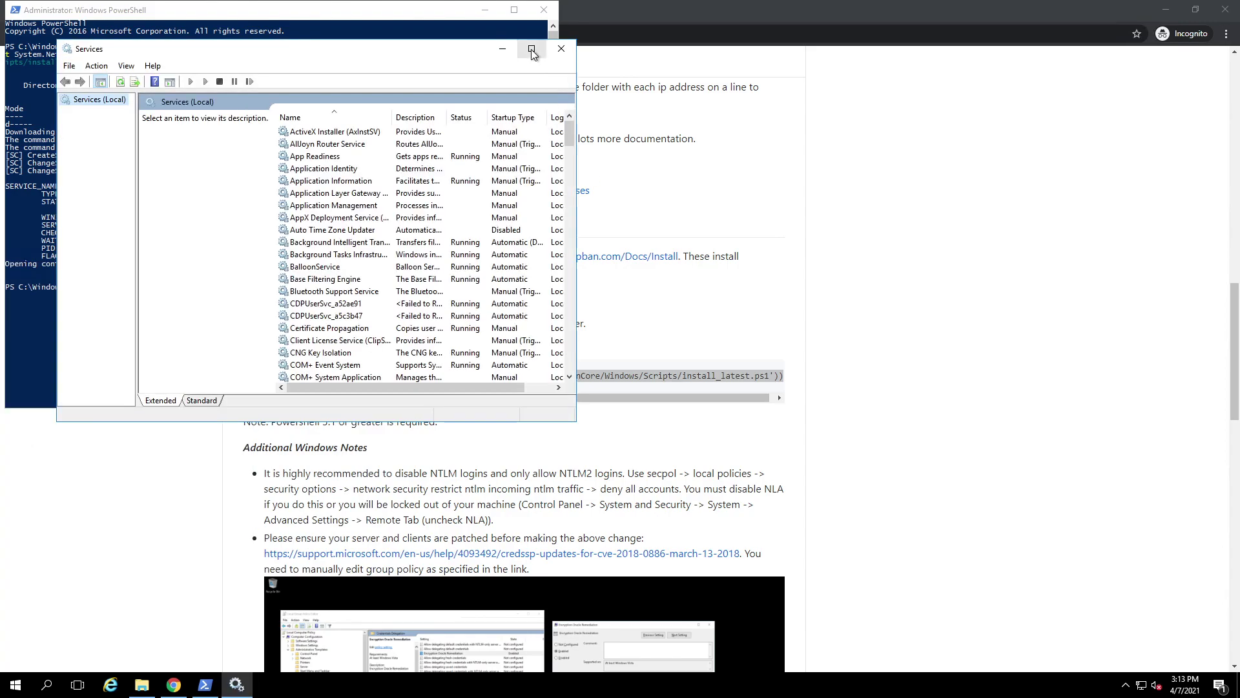
pyautogui.click(529, 50)
# Step: Locate the IPBAN service in the services list and select it to view its description
pyautogui.click(414, 271)
pyautogui.scroll(-13, 415, 271)
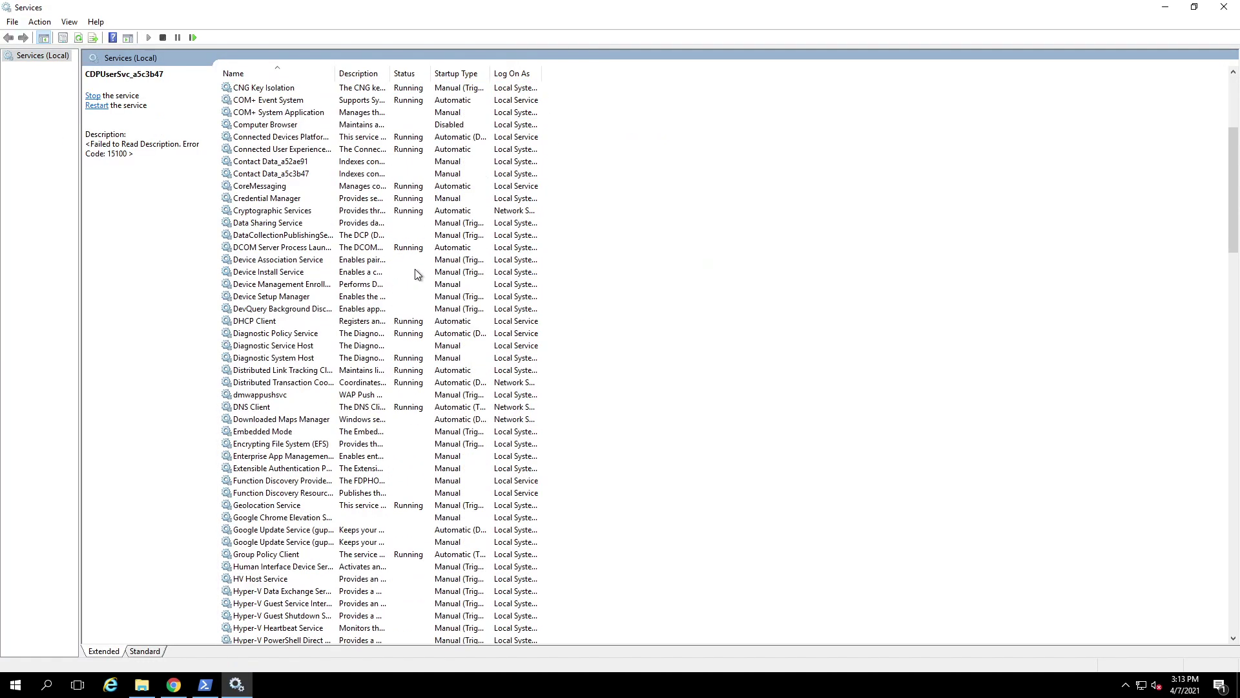
pyautogui.scroll(-3, 414, 273)
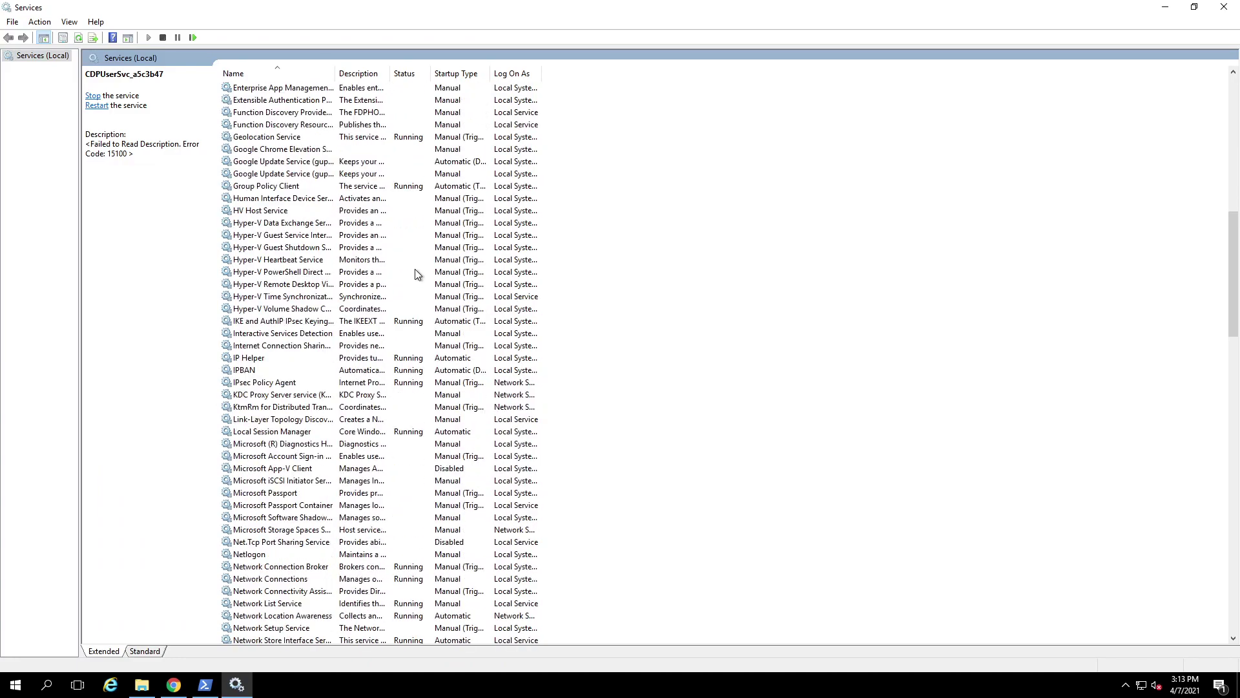
pyautogui.click(284, 371)
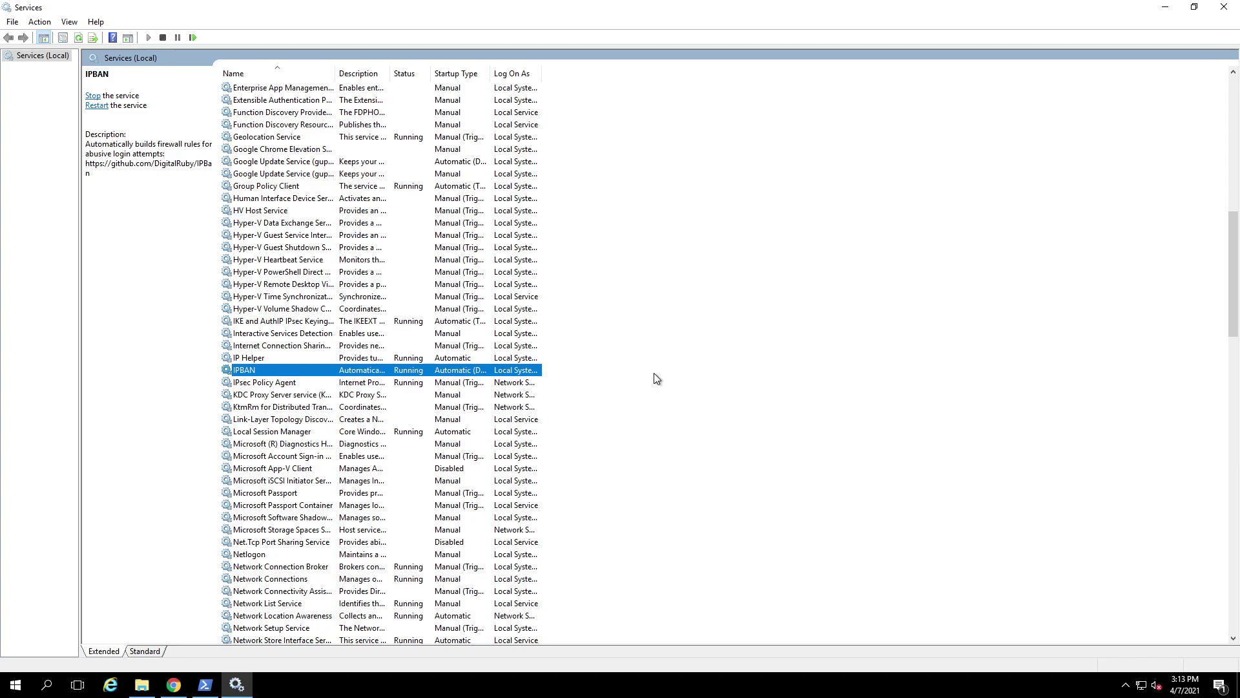
# Step: Examine the IPBAN service's status, startup type and available control actions without changing anything
pyautogui.rightClick(307, 371)
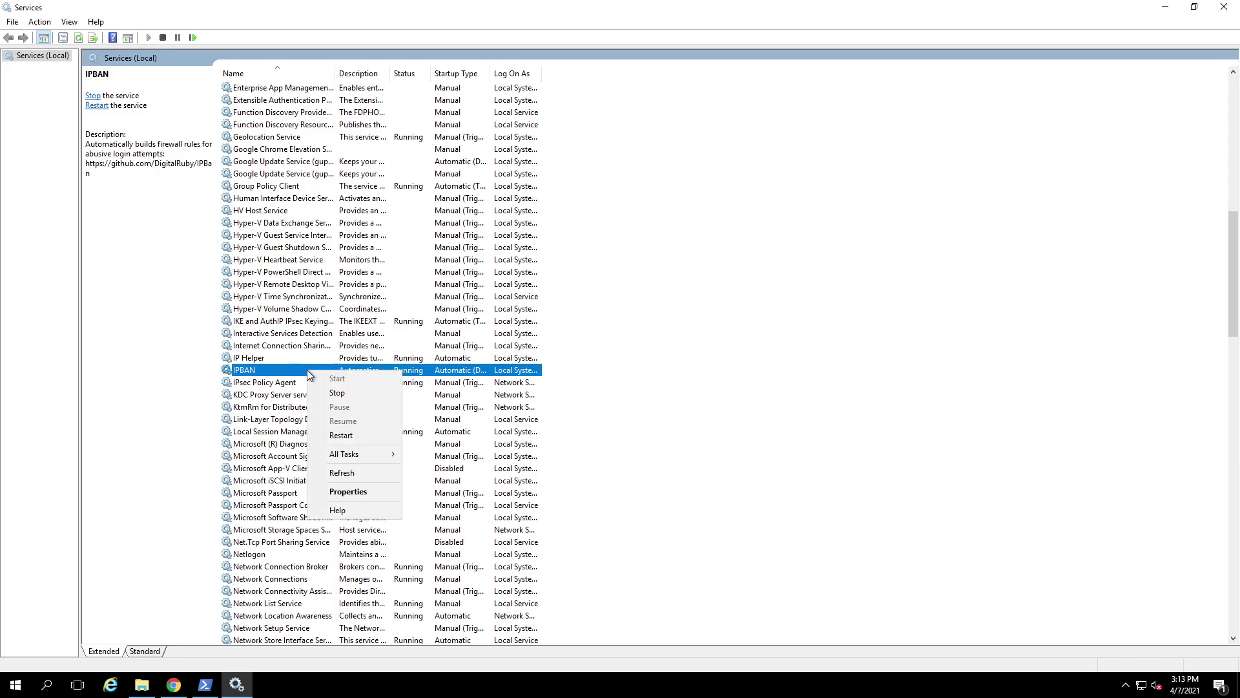
pyautogui.click(610, 397)
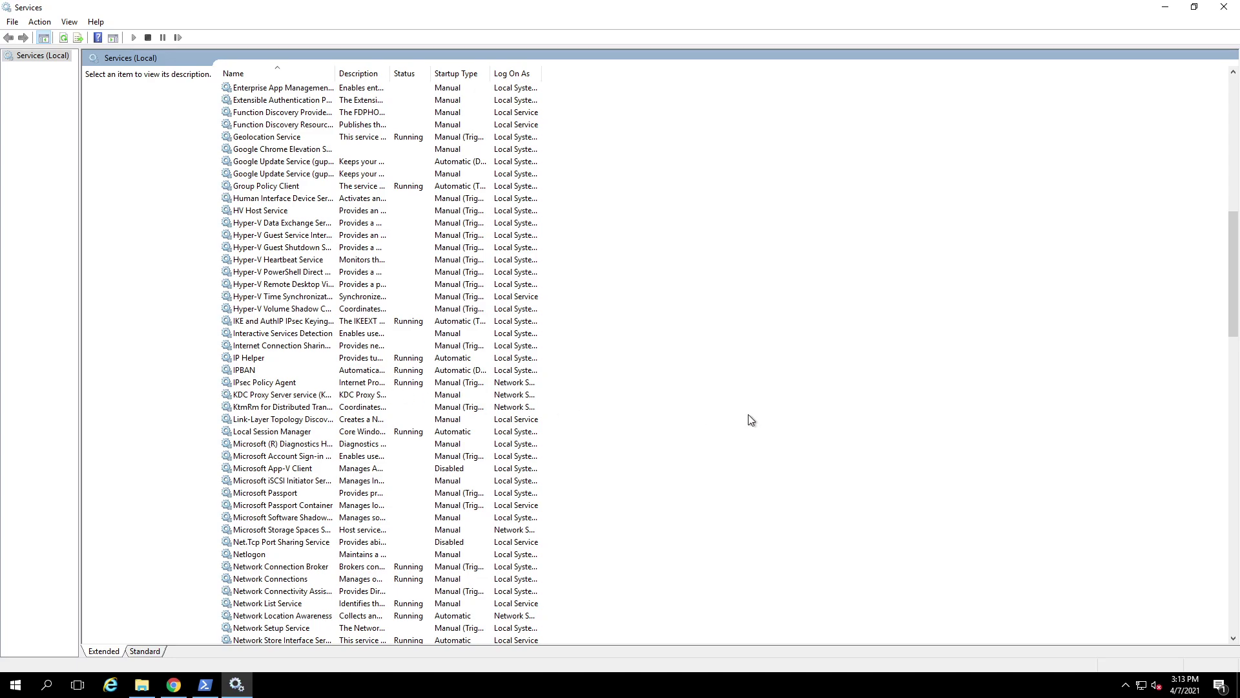
pyautogui.click(306, 371)
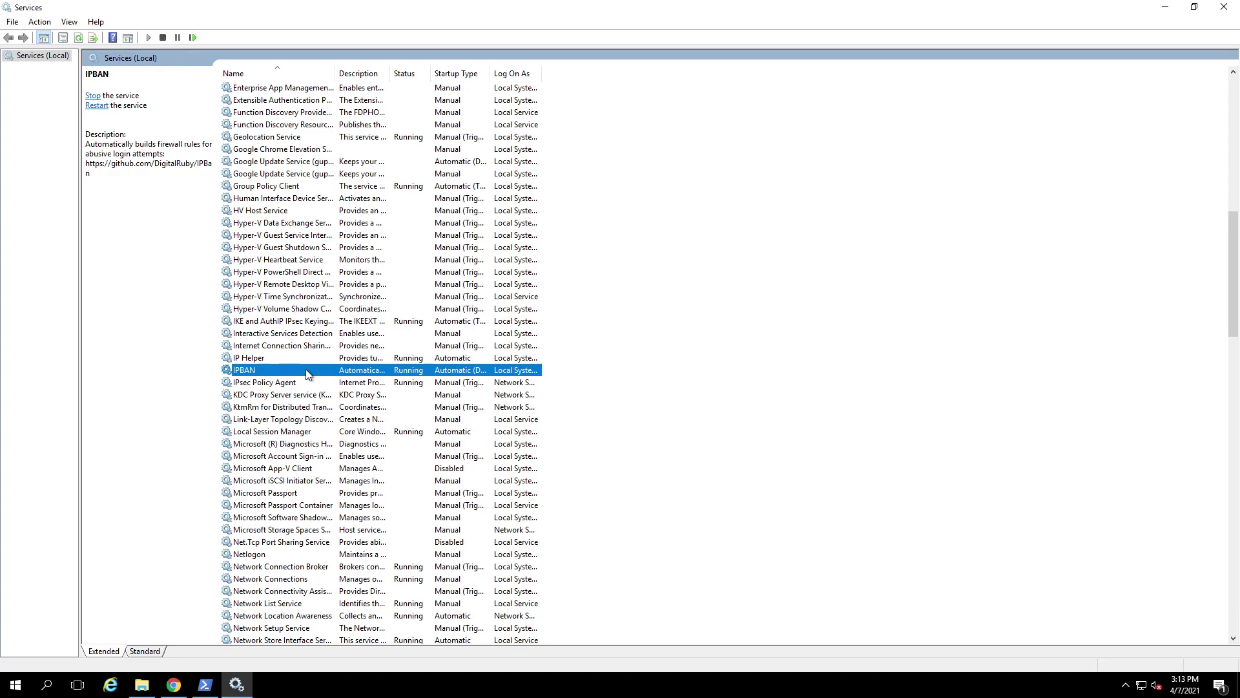
pyautogui.rightClick(306, 372)
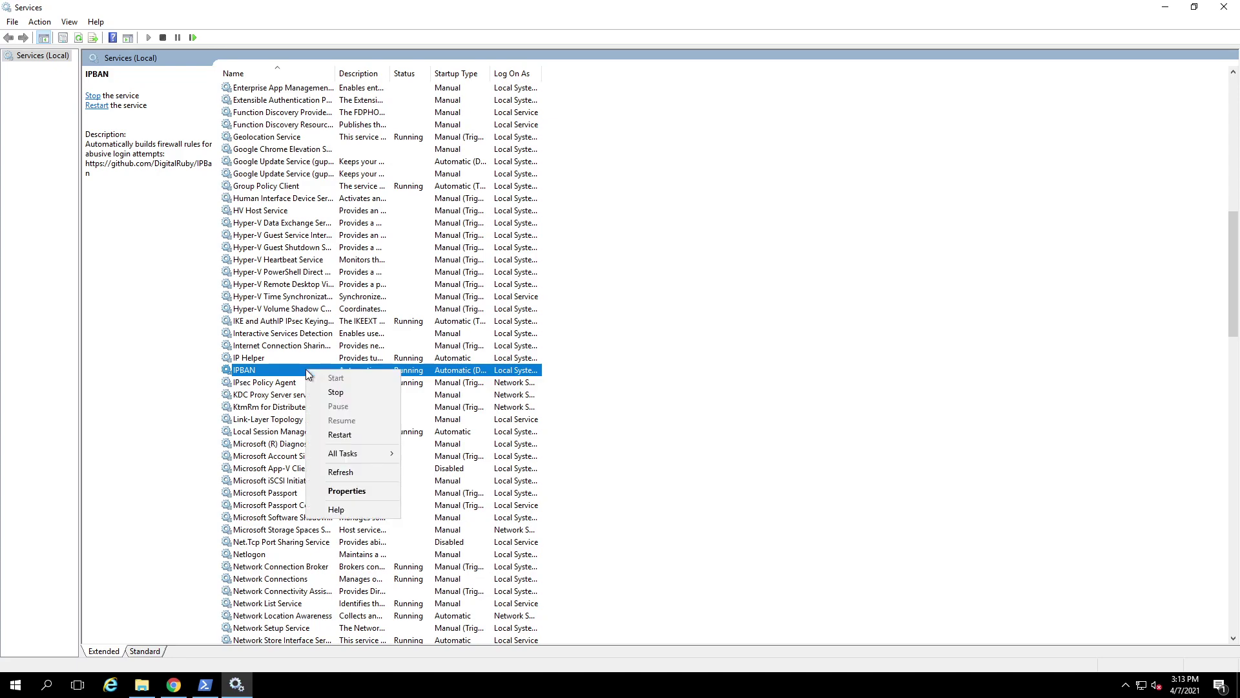
pyautogui.click(648, 399)
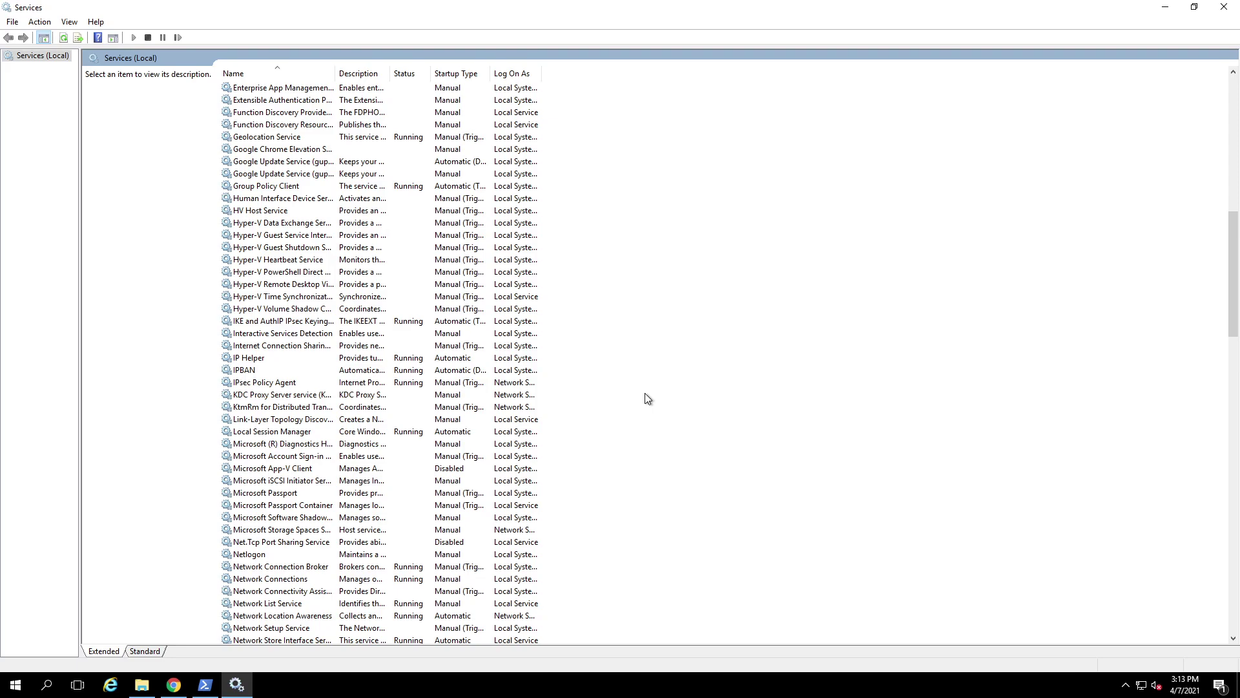
pyautogui.click(407, 371)
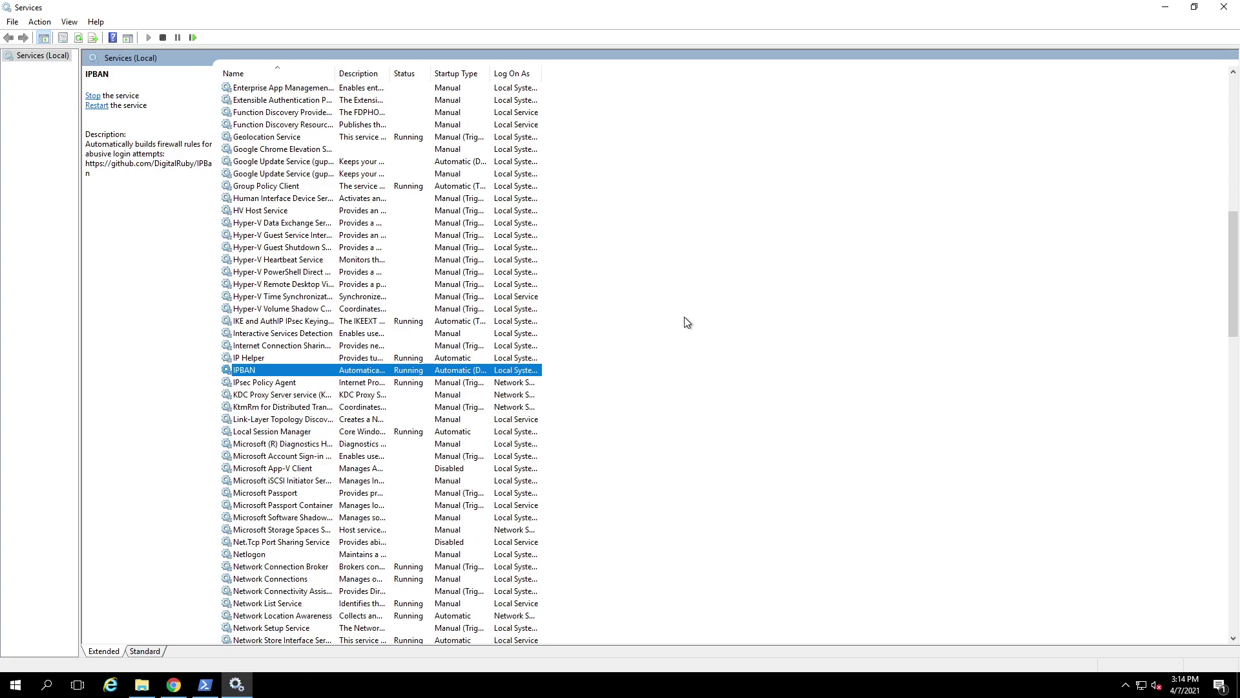
pyautogui.click(738, 328)
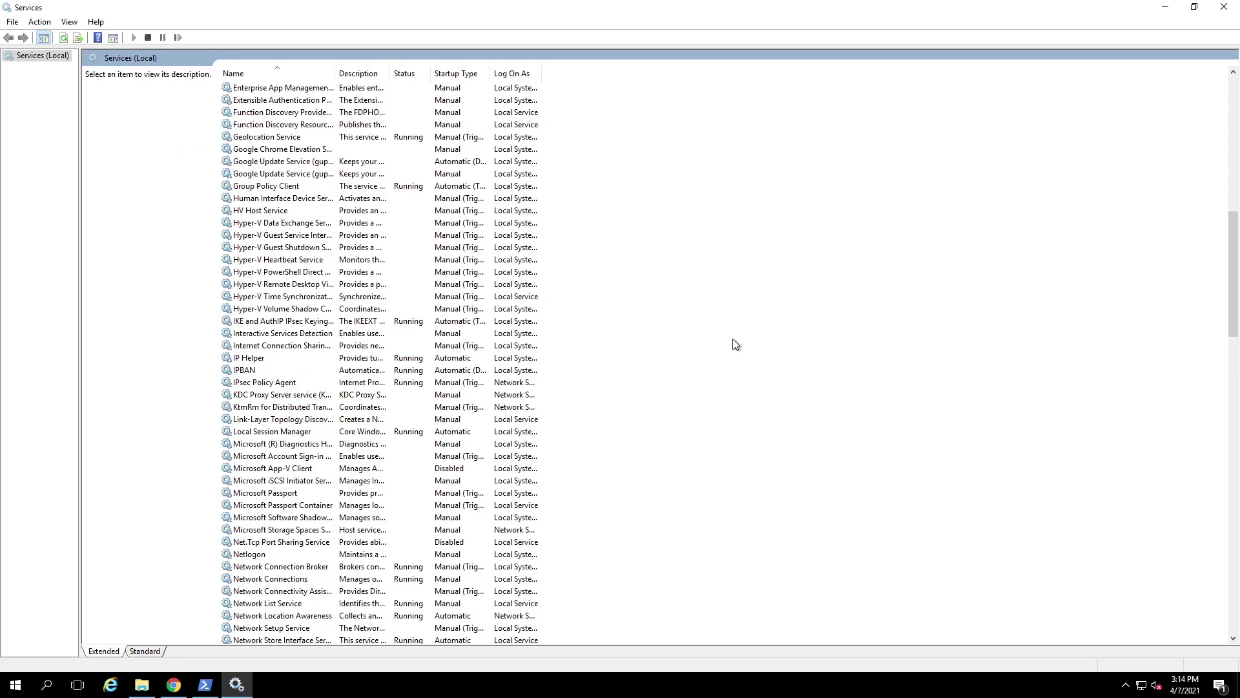
pyautogui.click(301, 372)
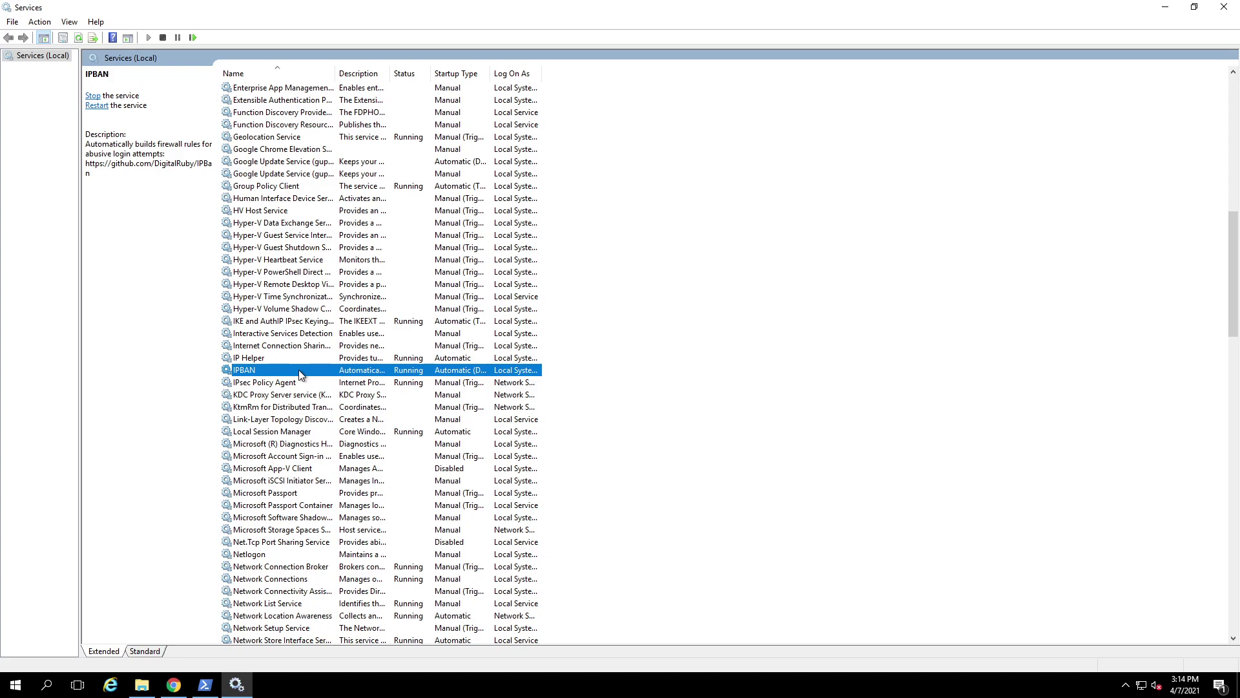
pyautogui.rightClick(300, 373)
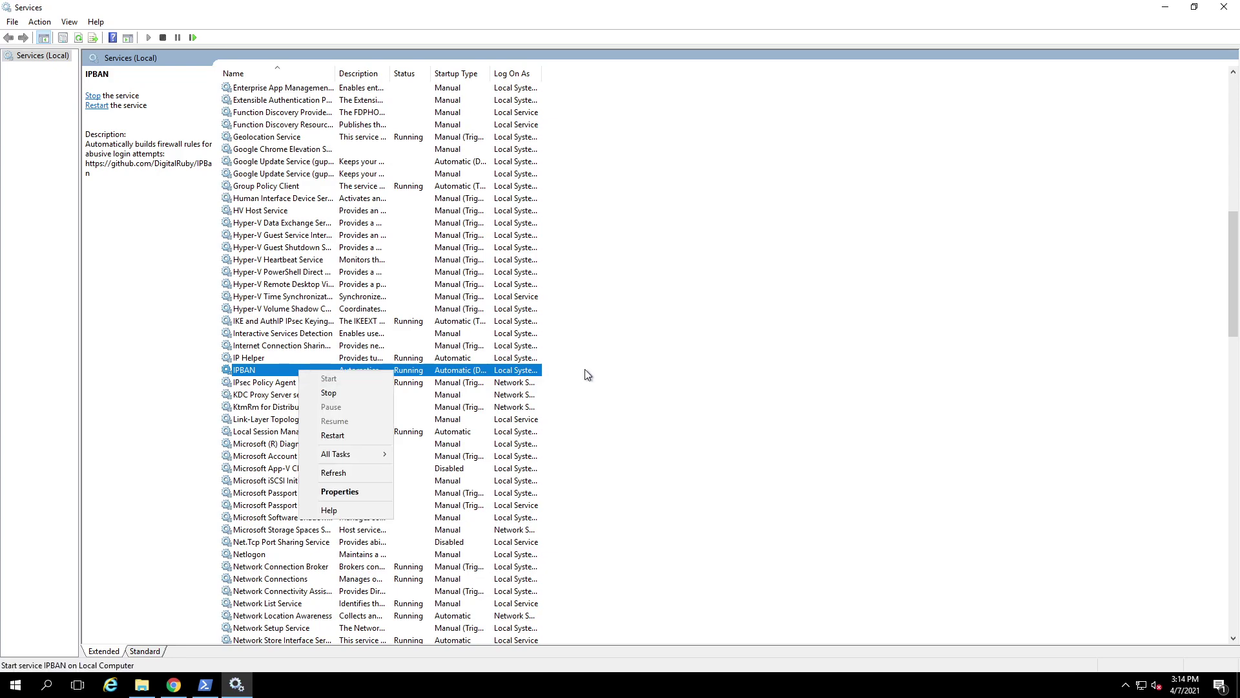
pyautogui.click(626, 378)
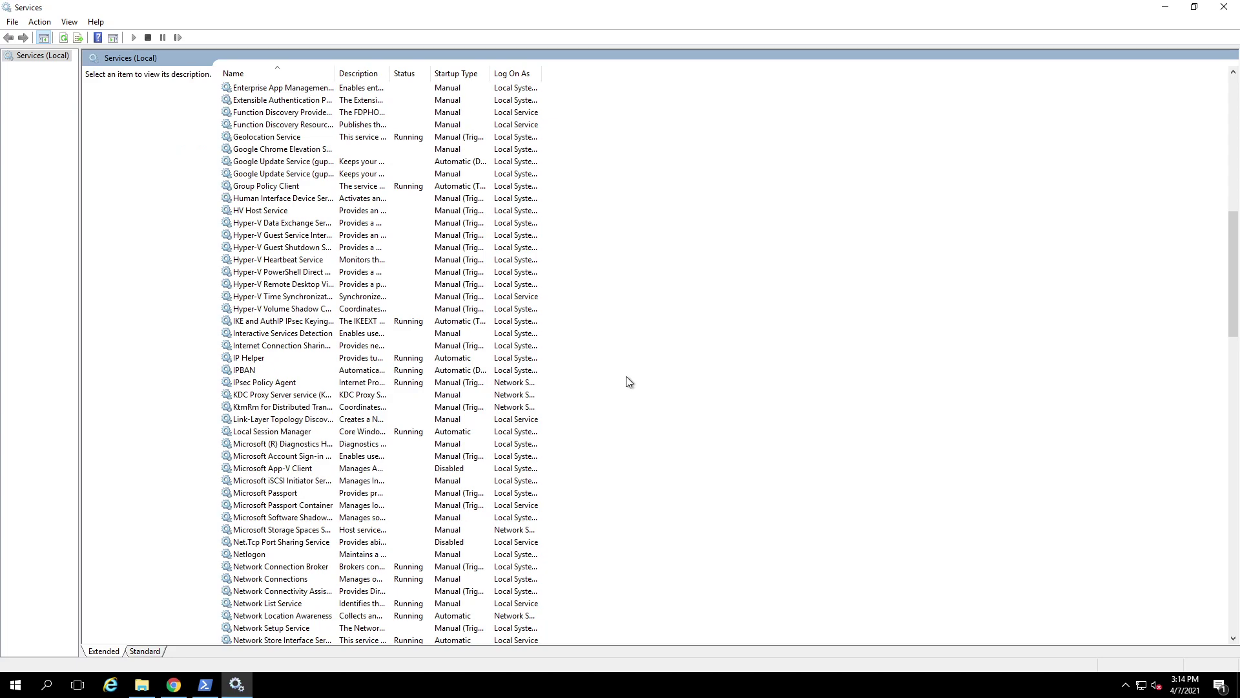
# Step: Close the Services window and open logfile from the C:\Program Files\IPBan folder
pyautogui.click(1215, 9)
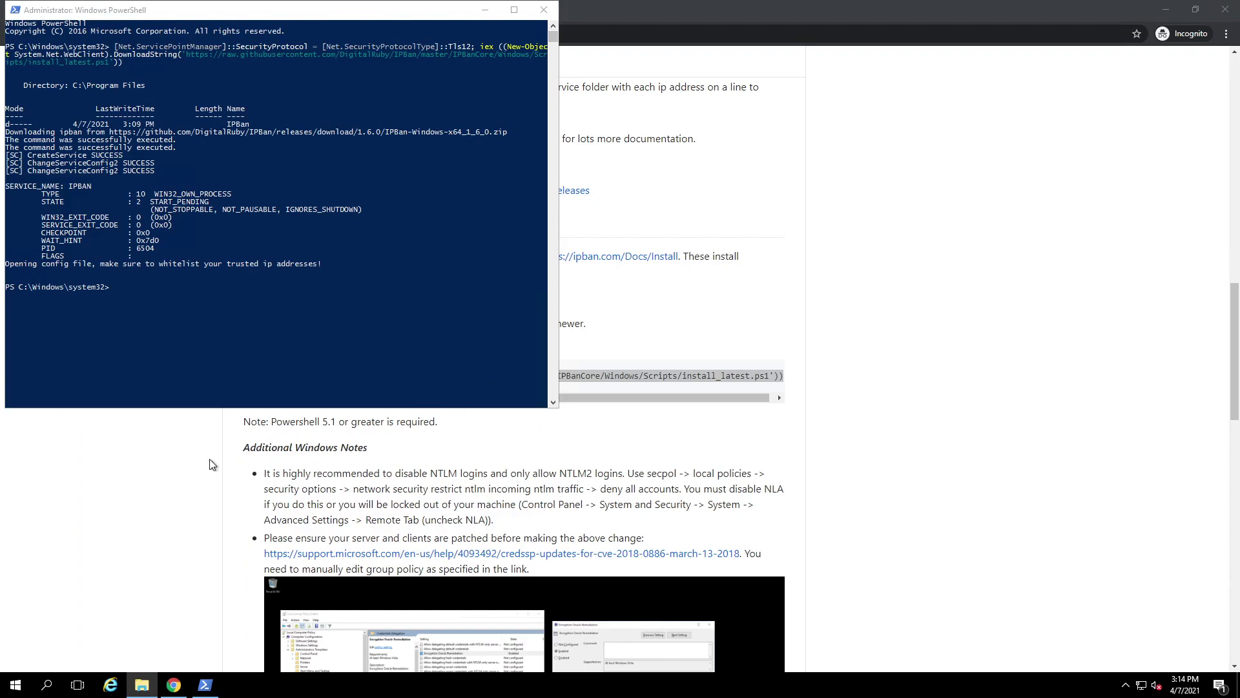
pyautogui.click(141, 685)
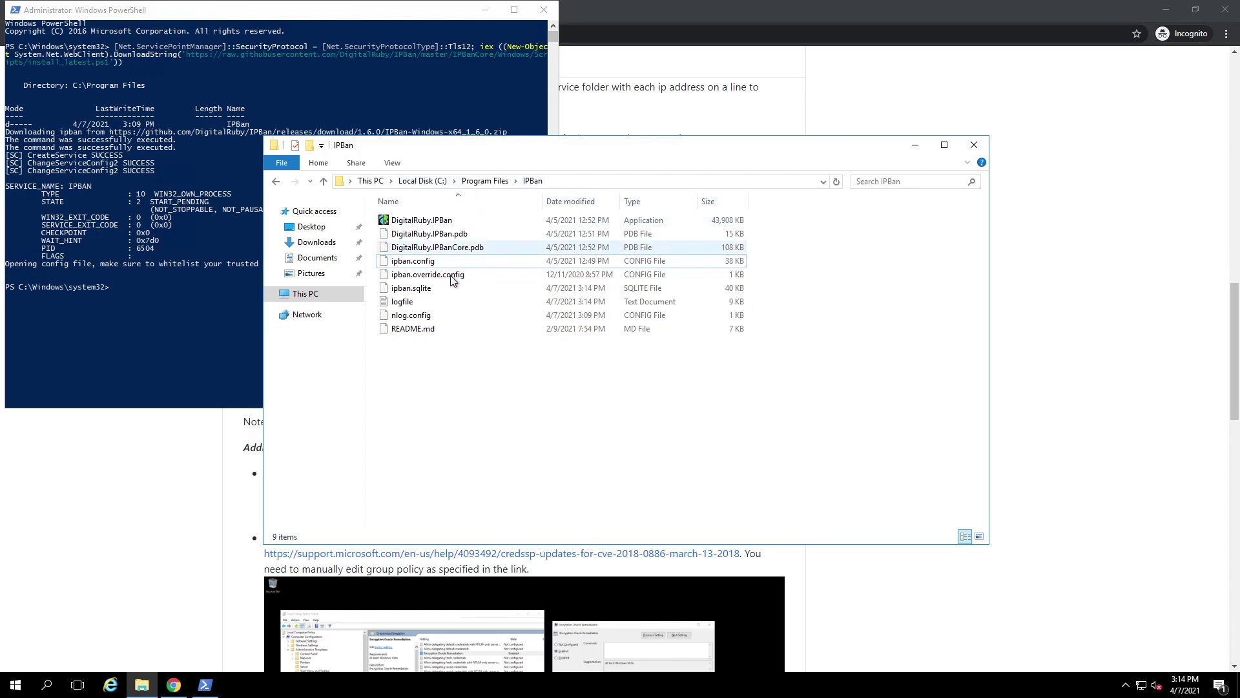
pyautogui.doubleClick(428, 301)
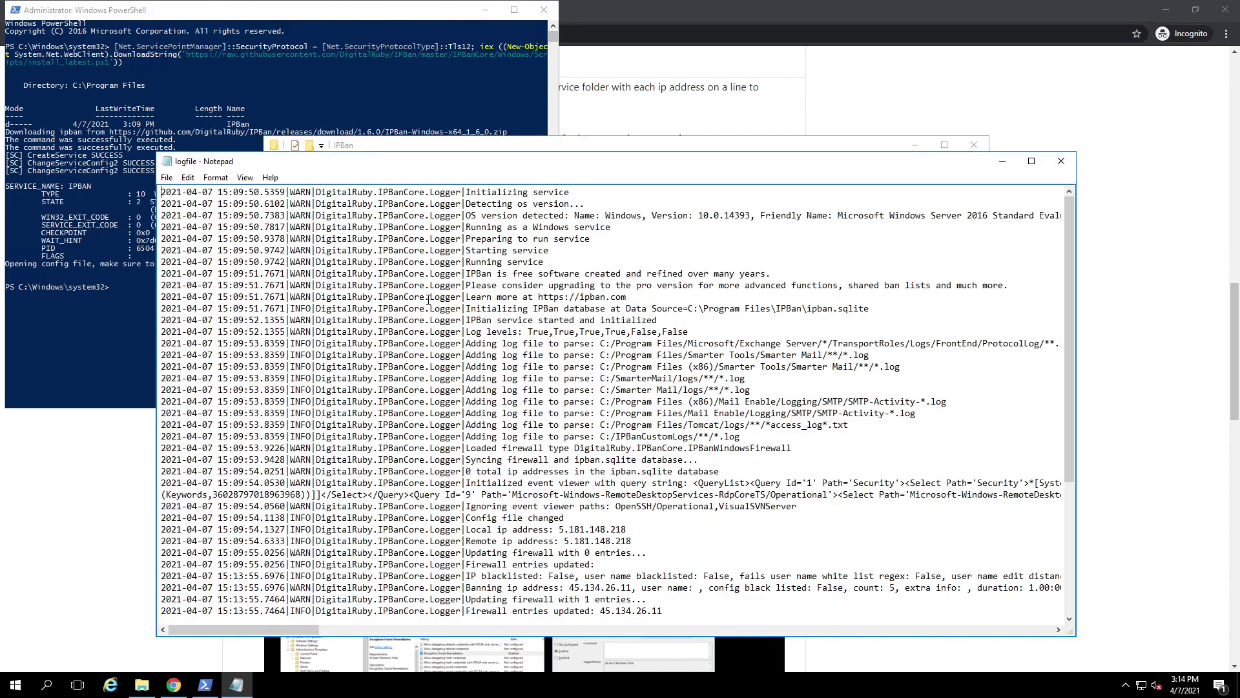
# Step: Examine the log's IP ban and firewall update entries in a maximized window and close the file
pyautogui.doubleClick(794, 165)
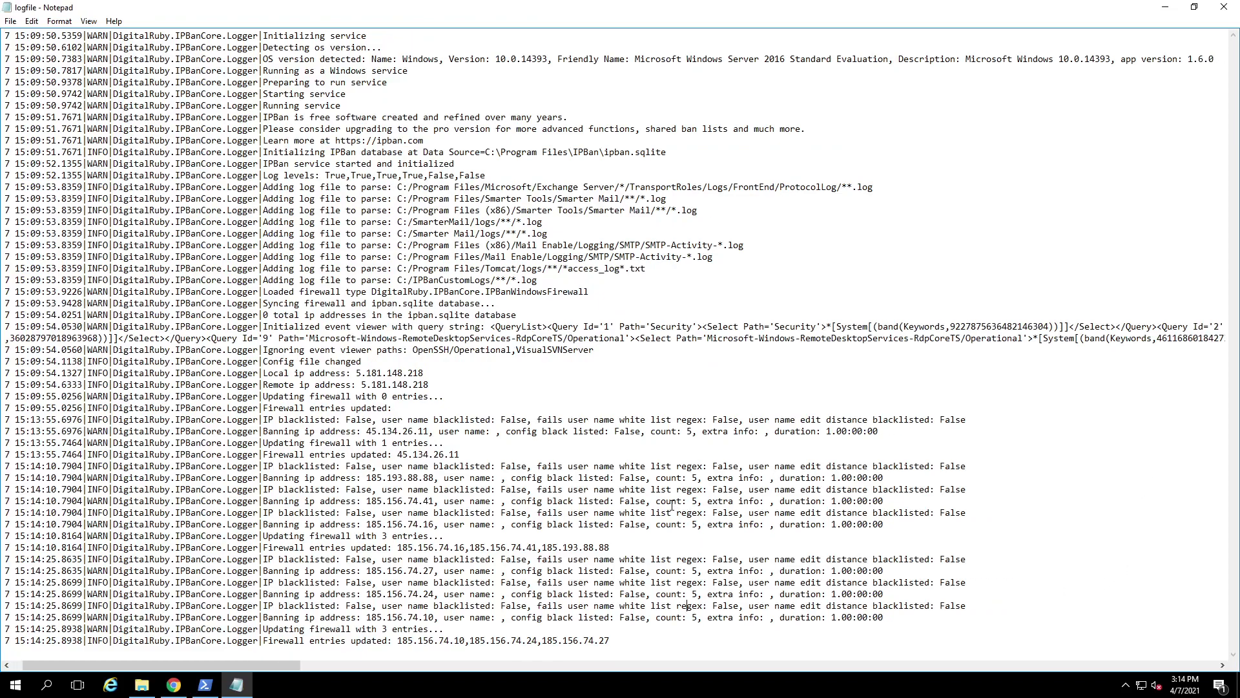
pyautogui.click(347, 617)
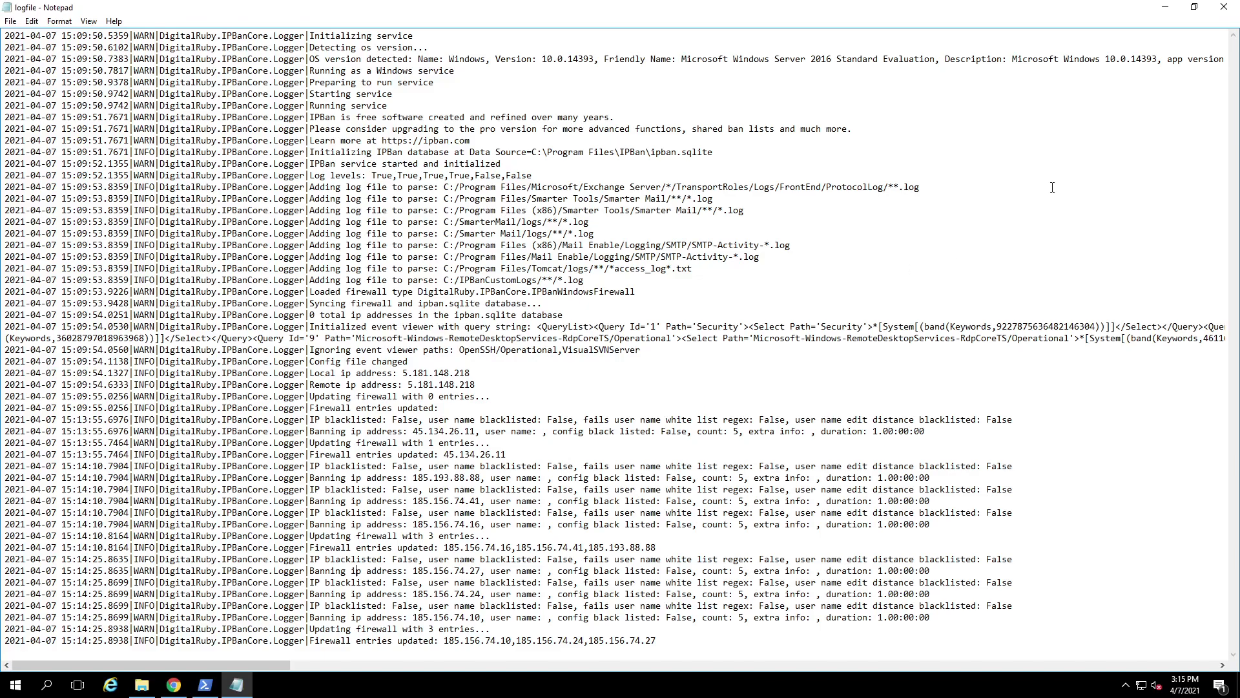
pyautogui.click(1223, 7)
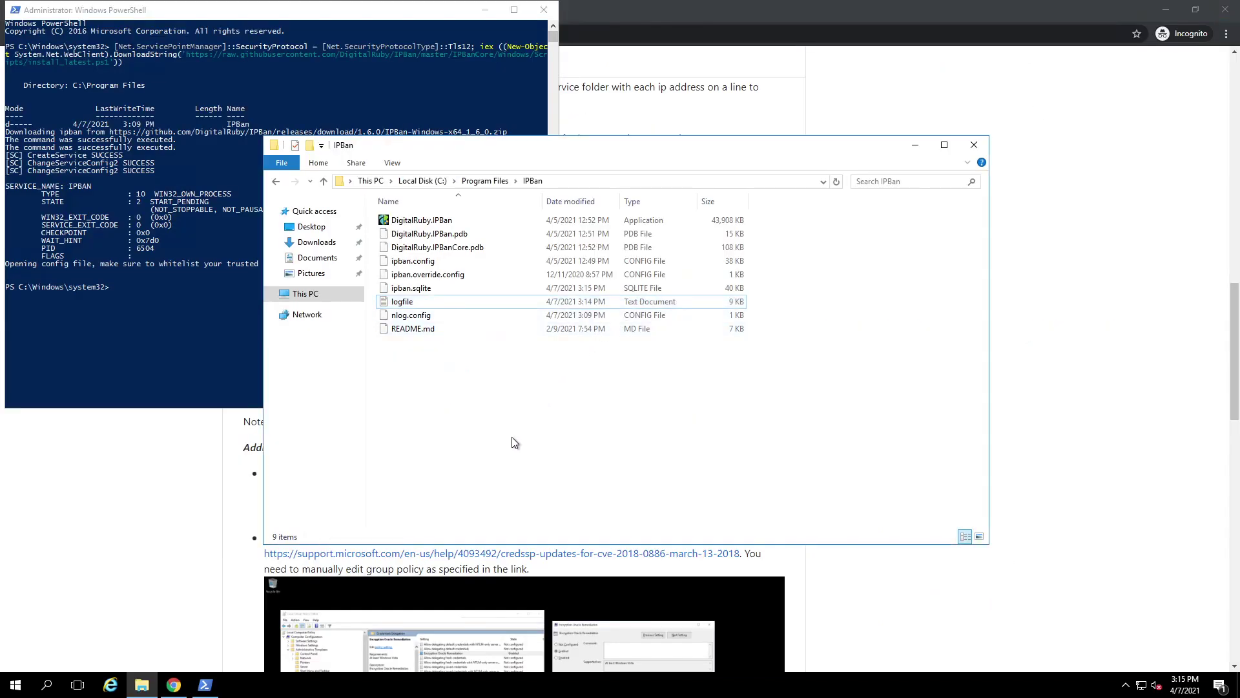